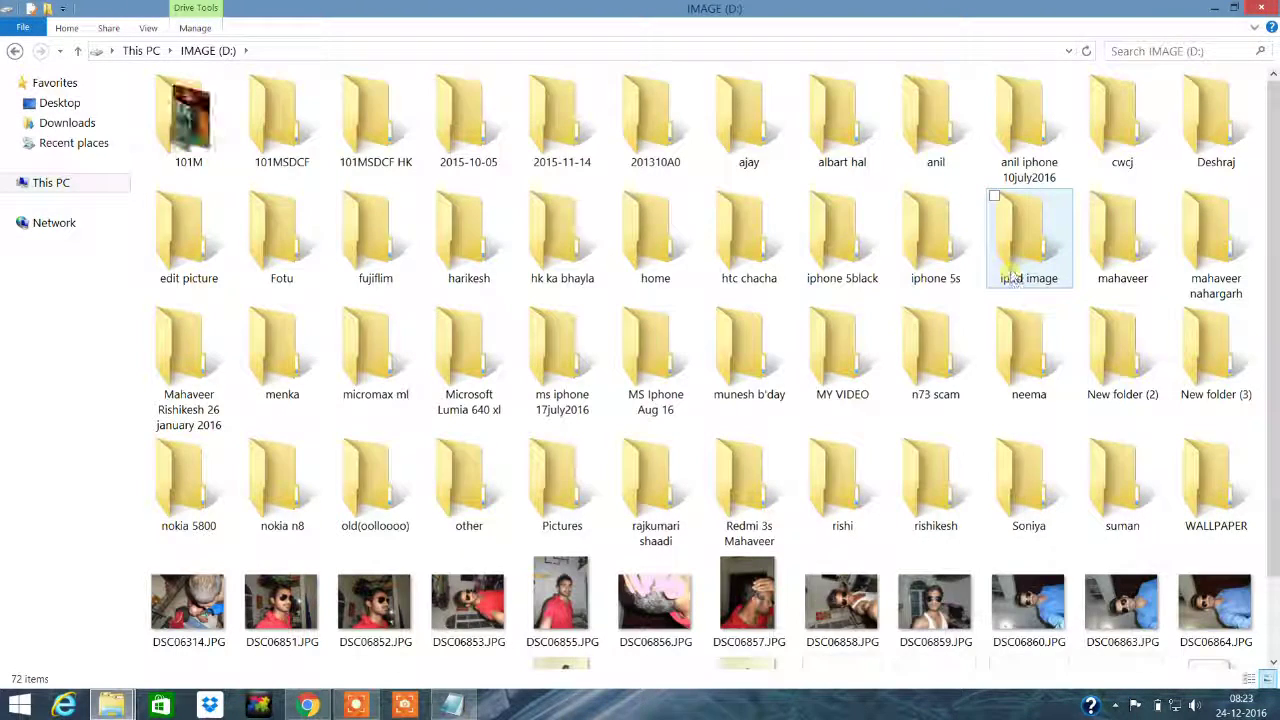
Examine the image thumbnails in the iphone 5s folder on drive D, and minimize the folder window
{"action": "double_click", "coordinate": [945, 265]}
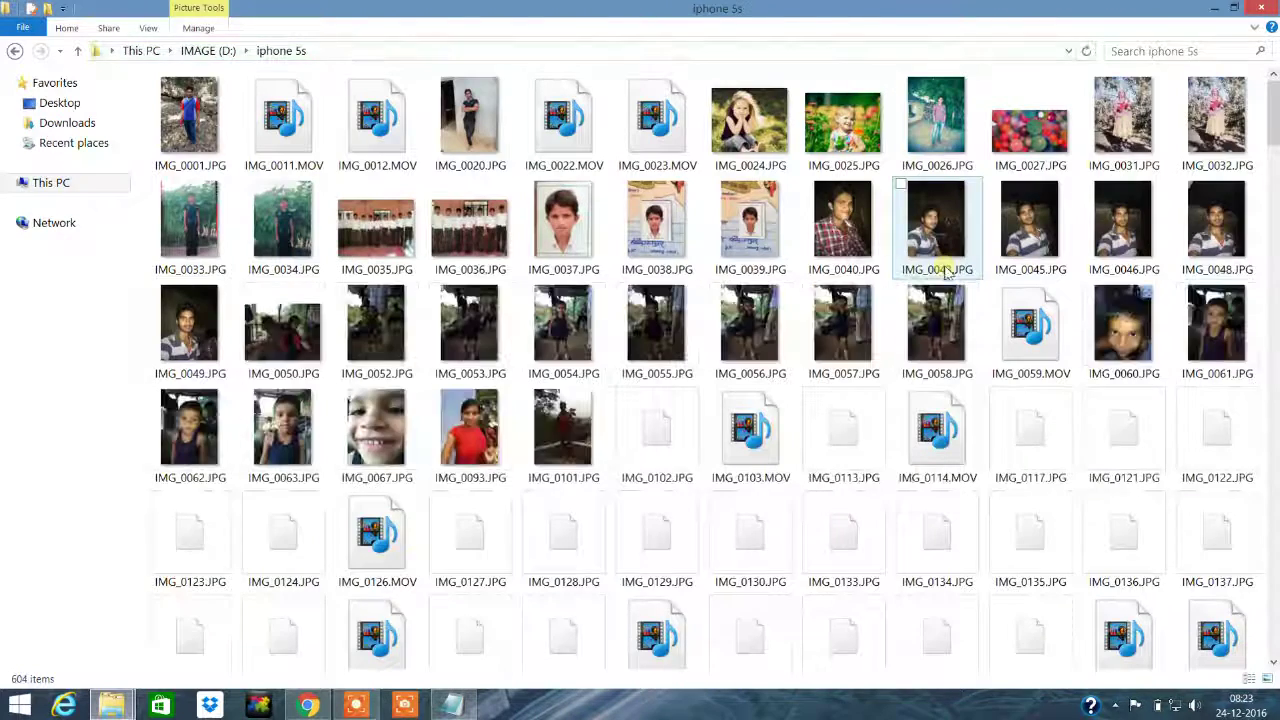
{"action": "scroll", "coordinate": [1100, 120], "scroll_direction": "down", "scroll_amount": 15}
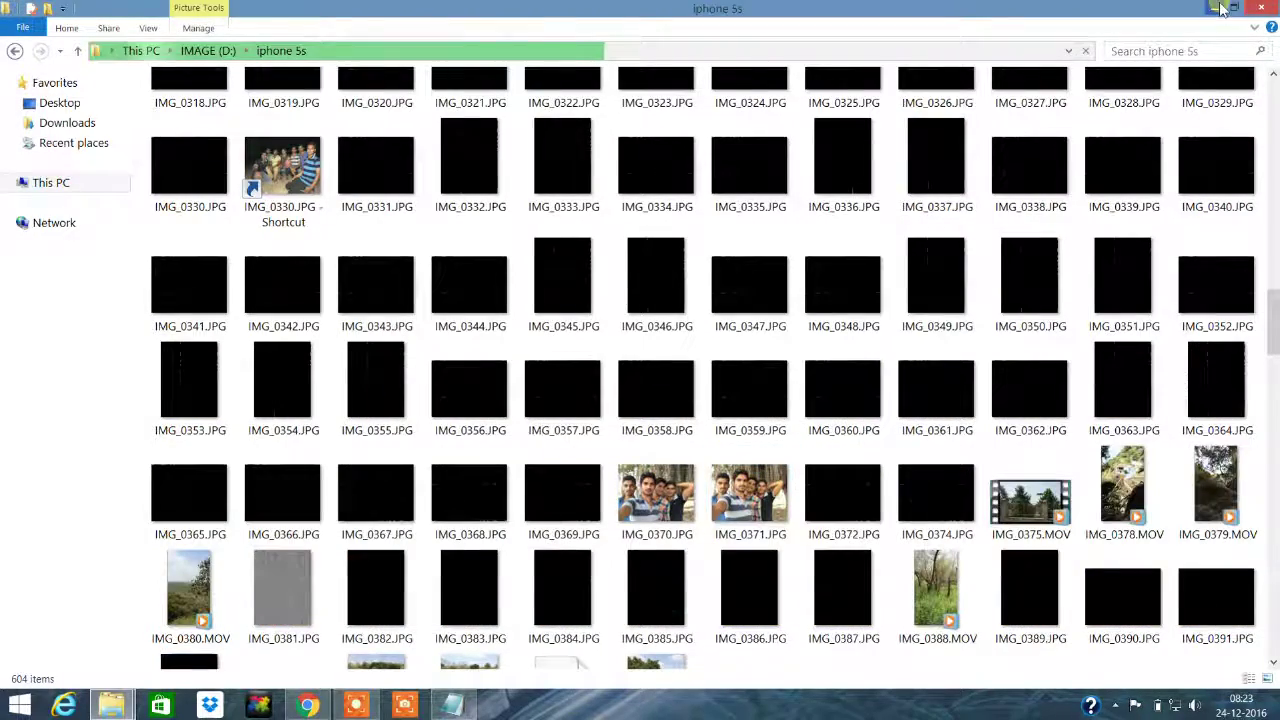
{"action": "left_click", "coordinate": [1220, 8]}
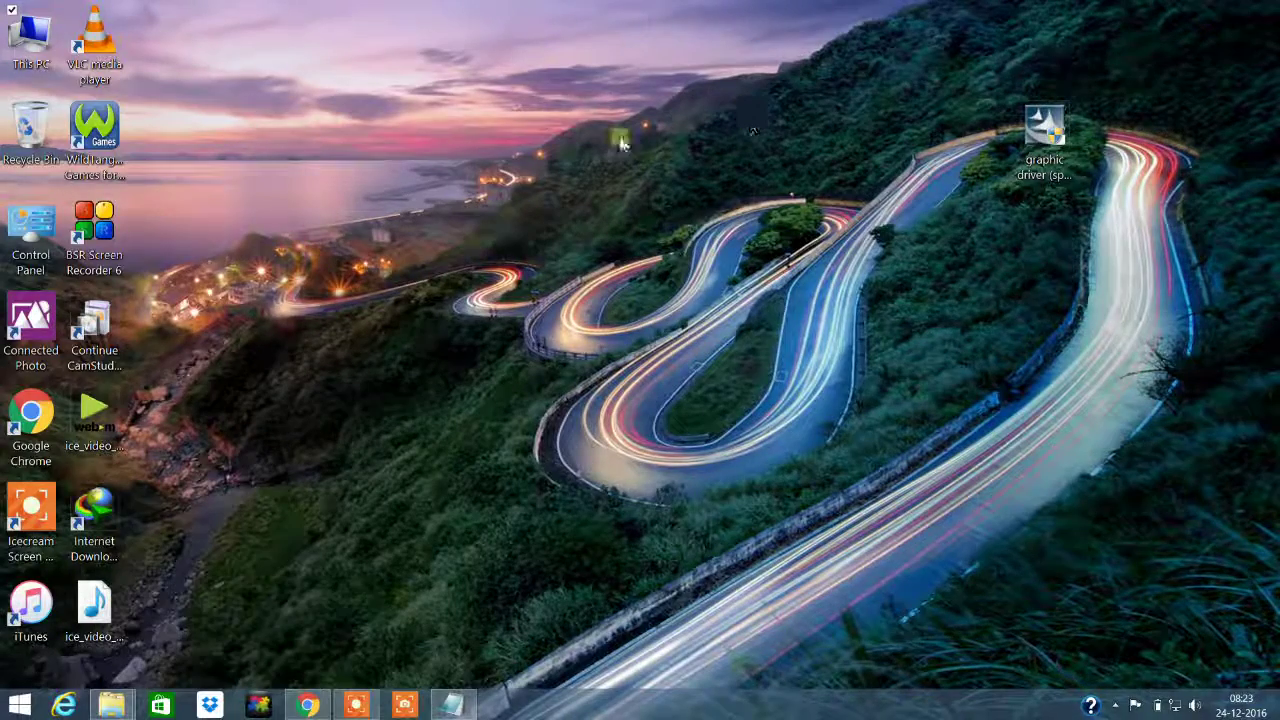
{"action": "left_click", "coordinate": [308, 705]}
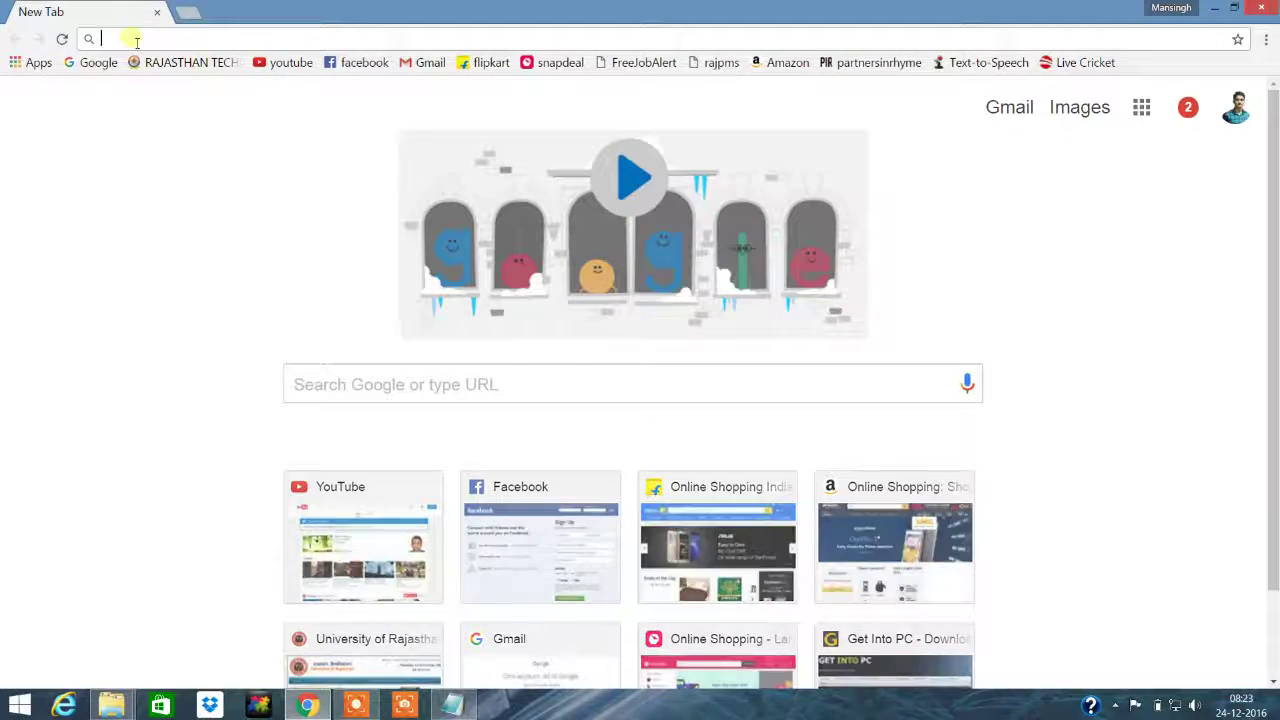
{"action": "type", "text": "http://support.hp.com/in-en/drivers"}
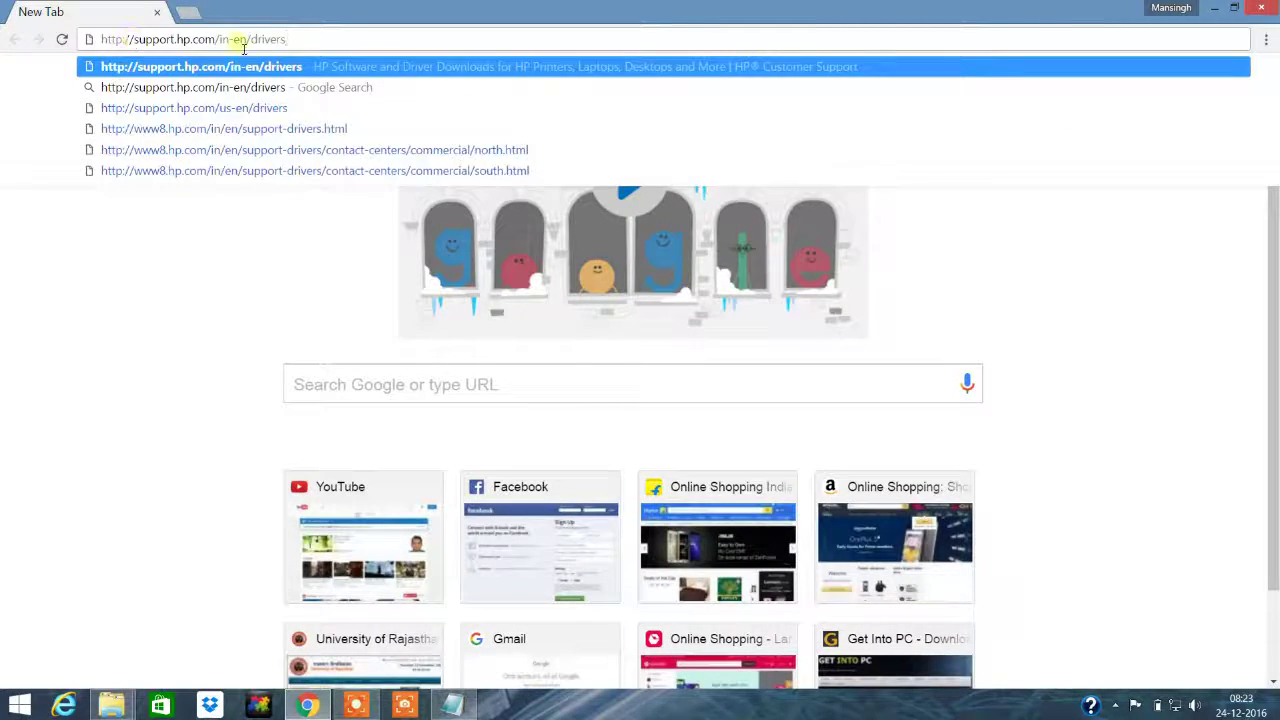
{"action": "key", "text": "Return"}
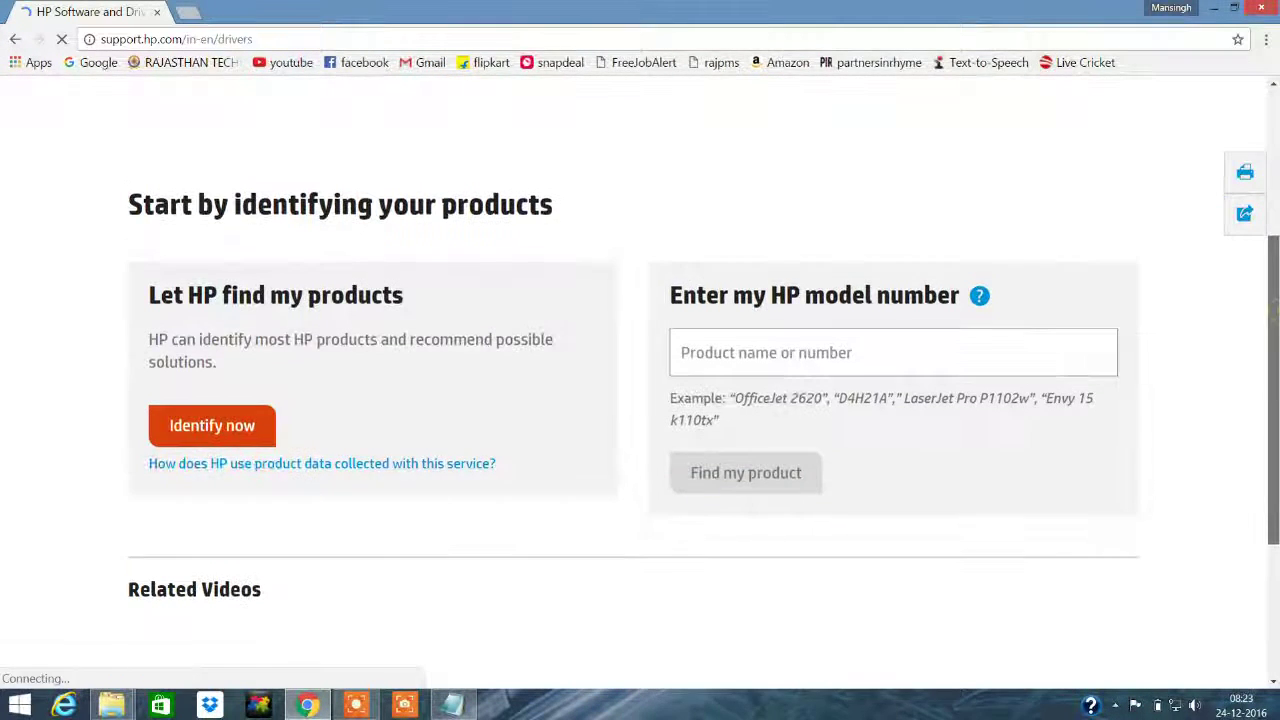
Find the notebook's driver page by its HP model number ab035ax, closing the extra blank tab that opens
{"action": "left_click", "coordinate": [838, 341]}
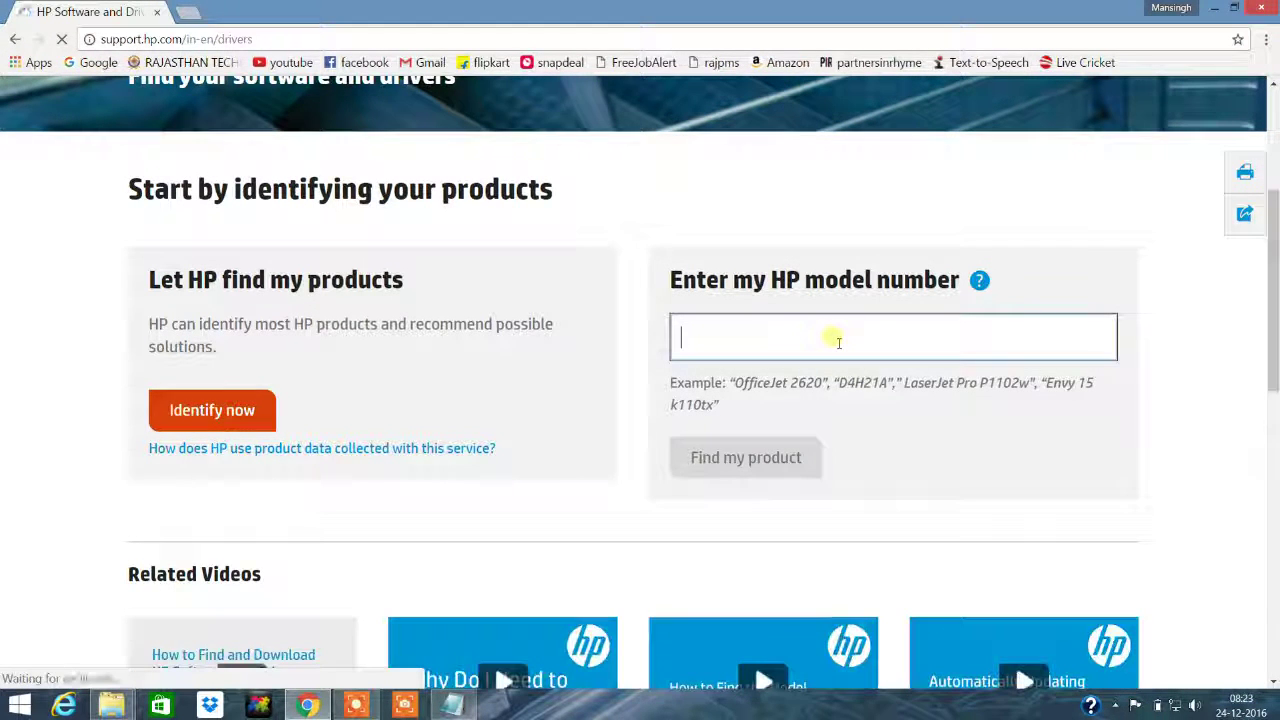
{"action": "type", "text": "a"}
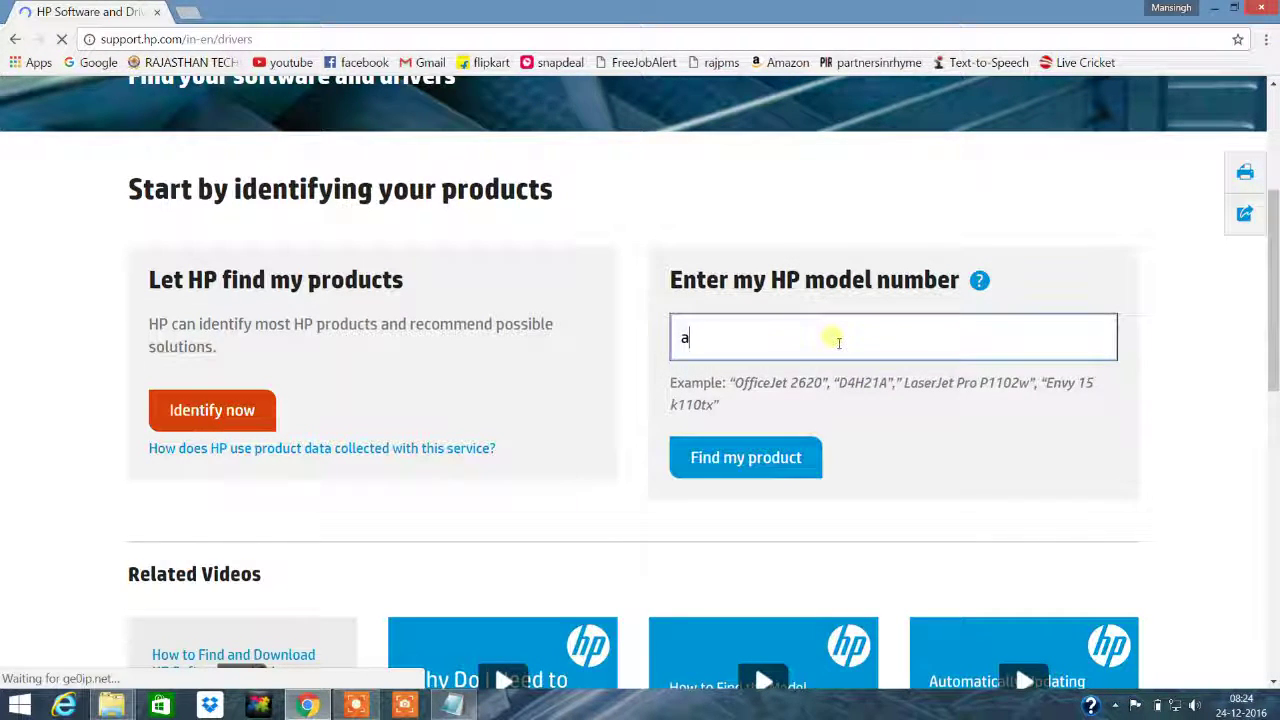
{"action": "type", "text": "b0"}
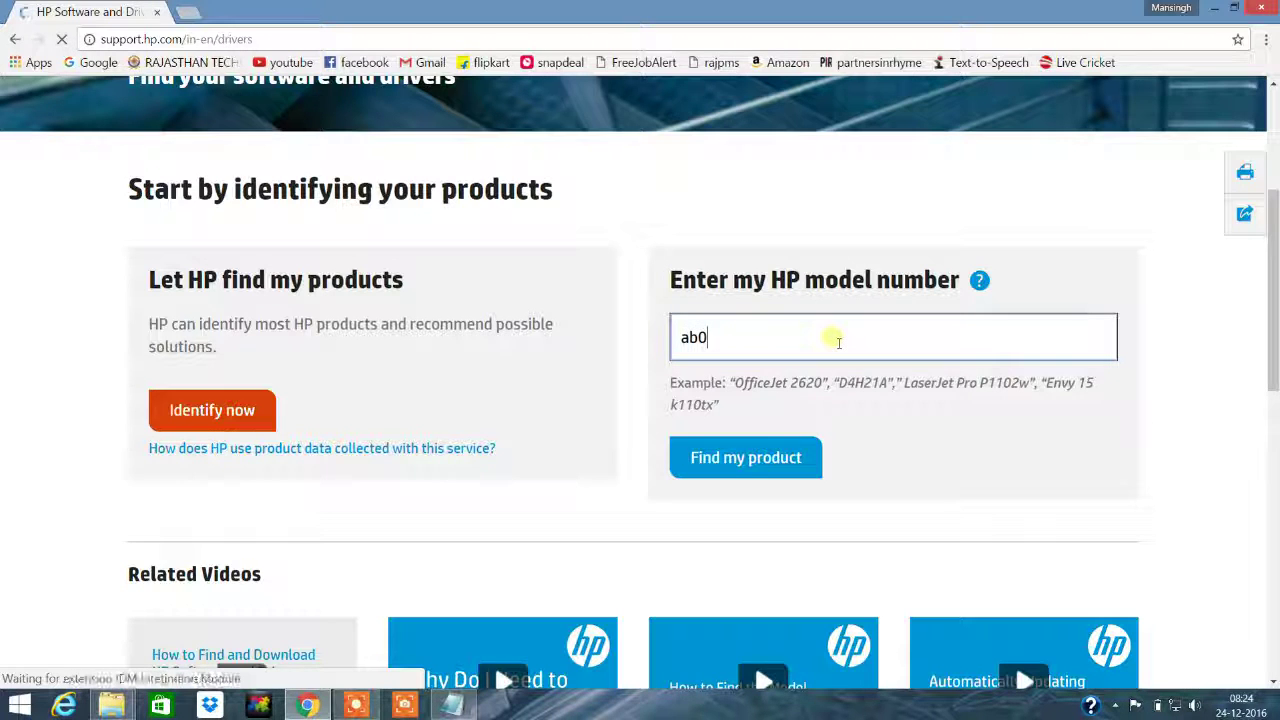
{"action": "type", "text": "35ax"}
{"action": "left_click", "coordinate": [783, 462]}
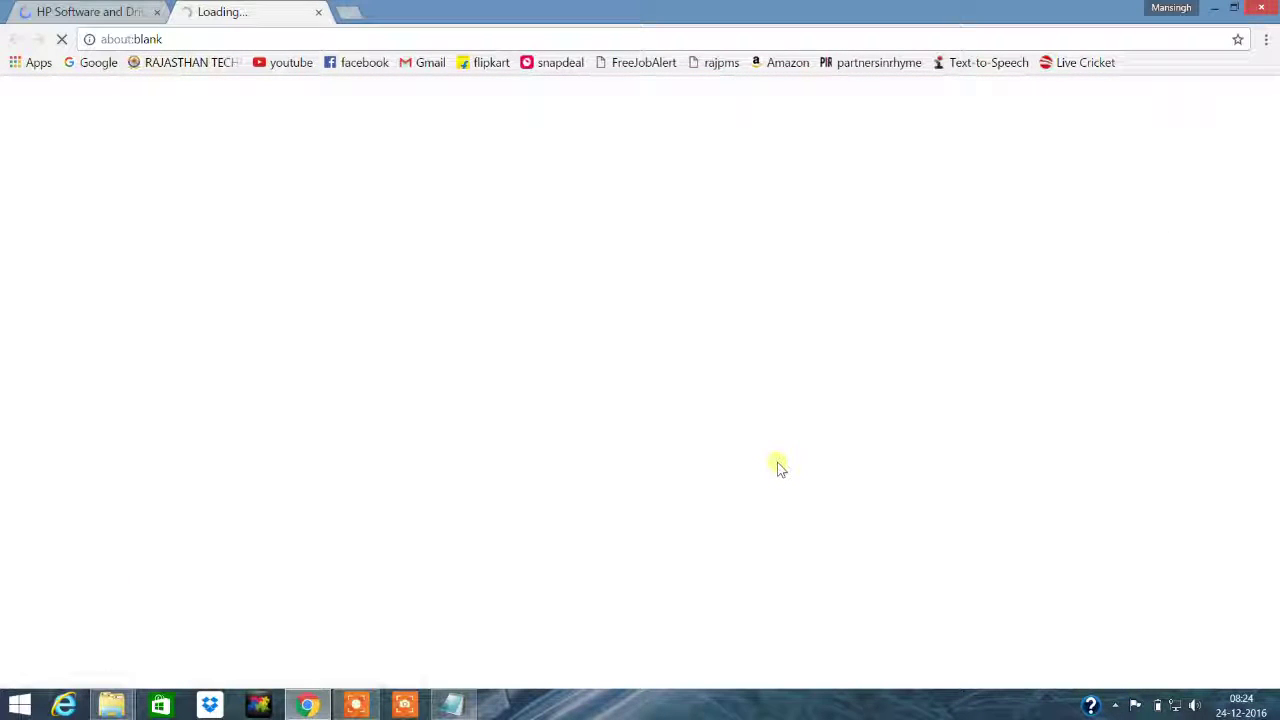
{"action": "left_click", "coordinate": [319, 12]}
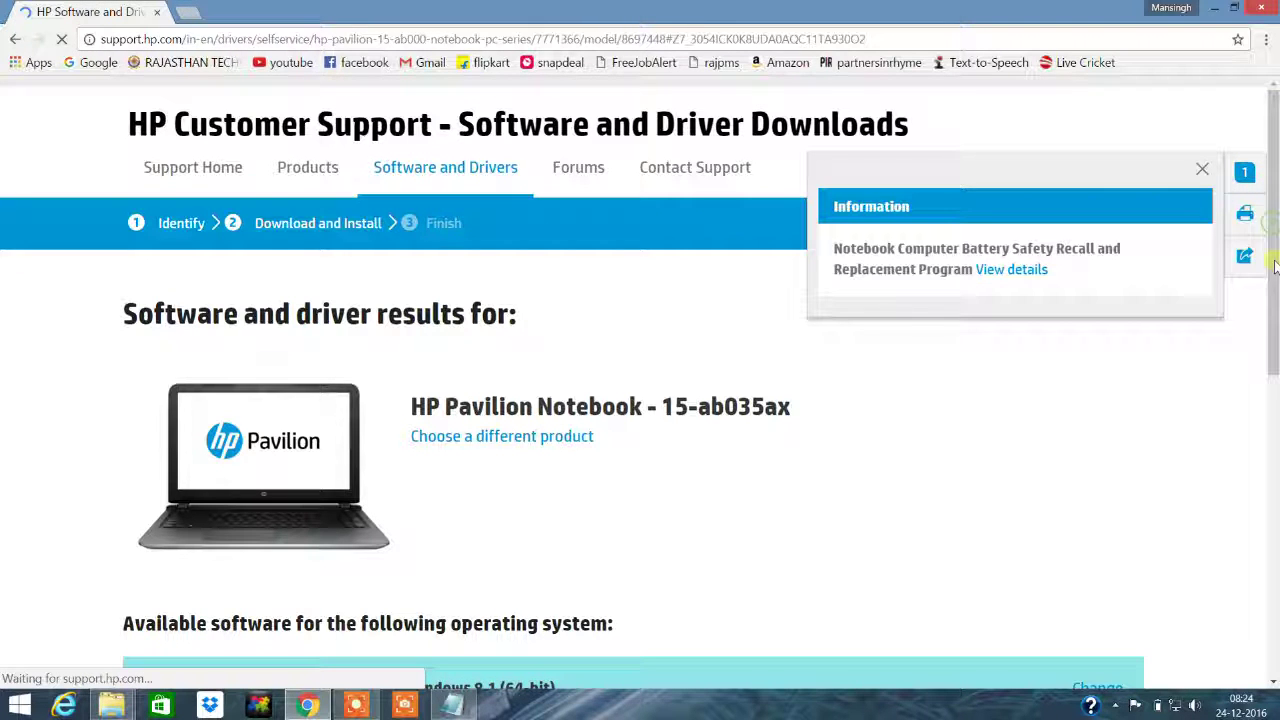
Expand Driver-Graphics - AMD and download the AMD High-Definition (HD) Graphics Driver, version 15.201.1101.0 Rev.B
{"action": "left_click", "coordinate": [1276, 413]}
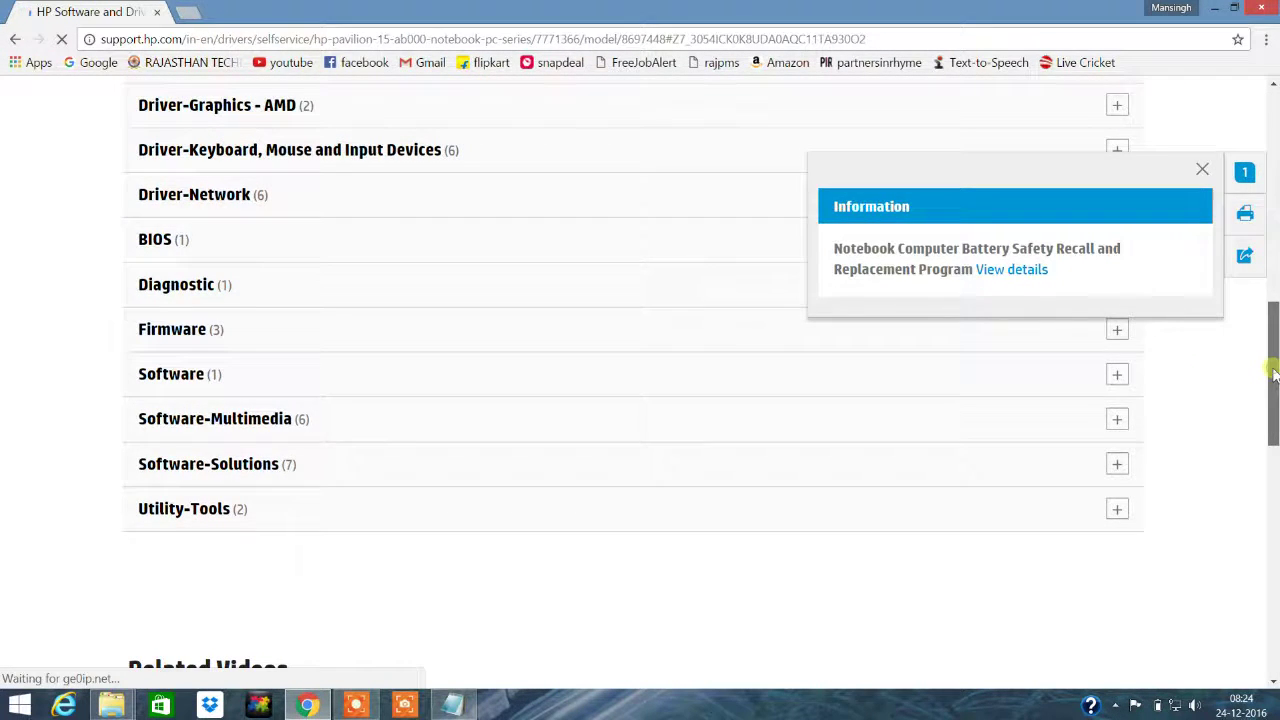
{"action": "scroll", "coordinate": [1274, 372], "scroll_direction": "up", "scroll_amount": 5}
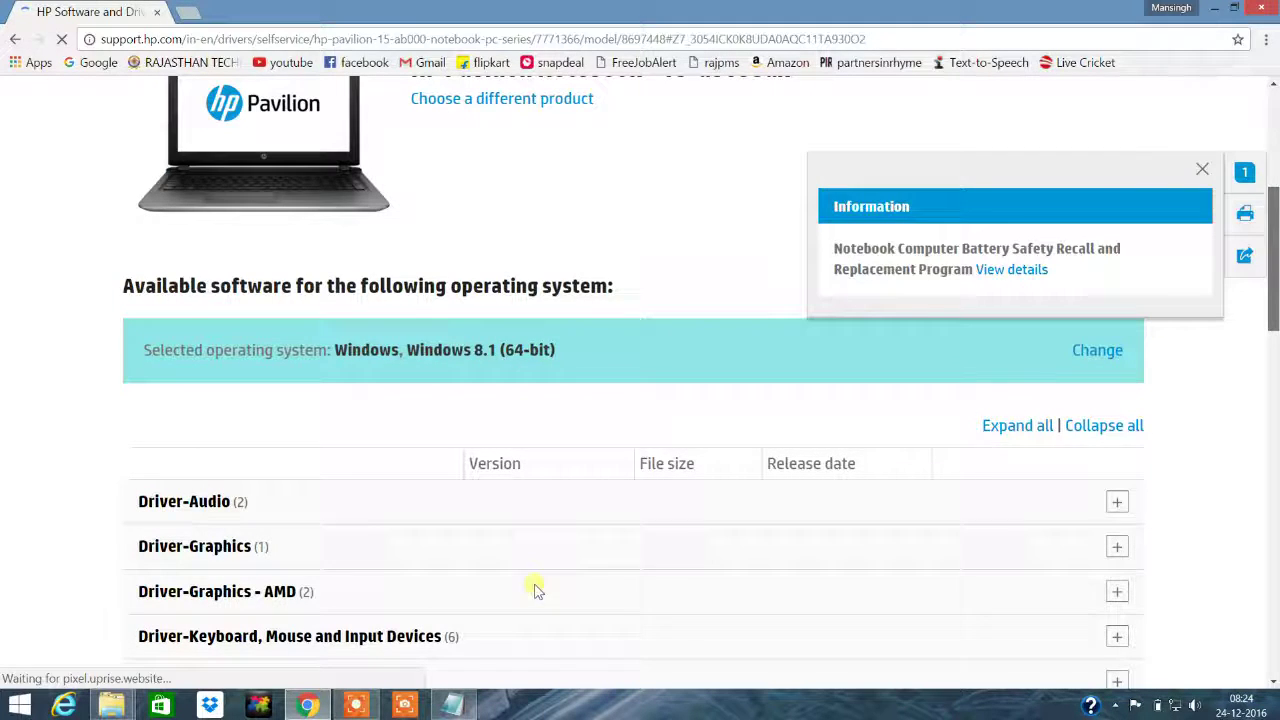
{"action": "left_click", "coordinate": [1118, 592]}
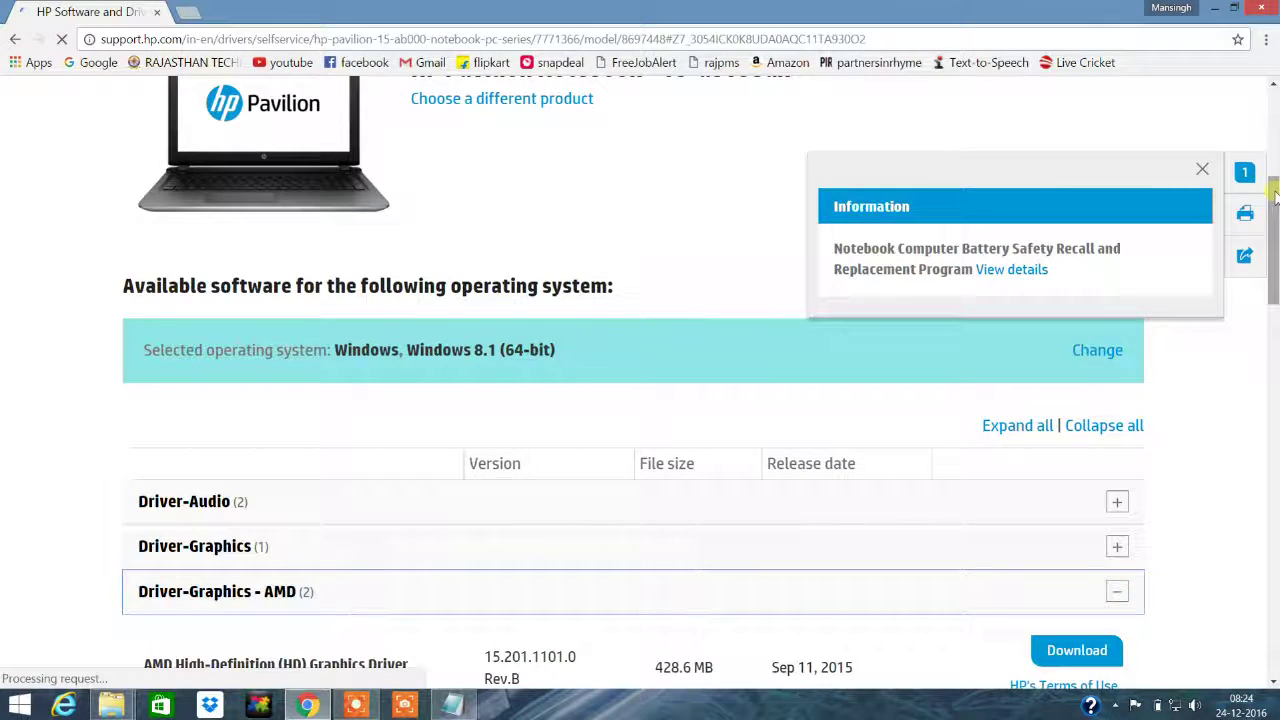
{"action": "left_click_drag", "start_coordinate": [1275, 195], "coordinate": [1275, 230]}
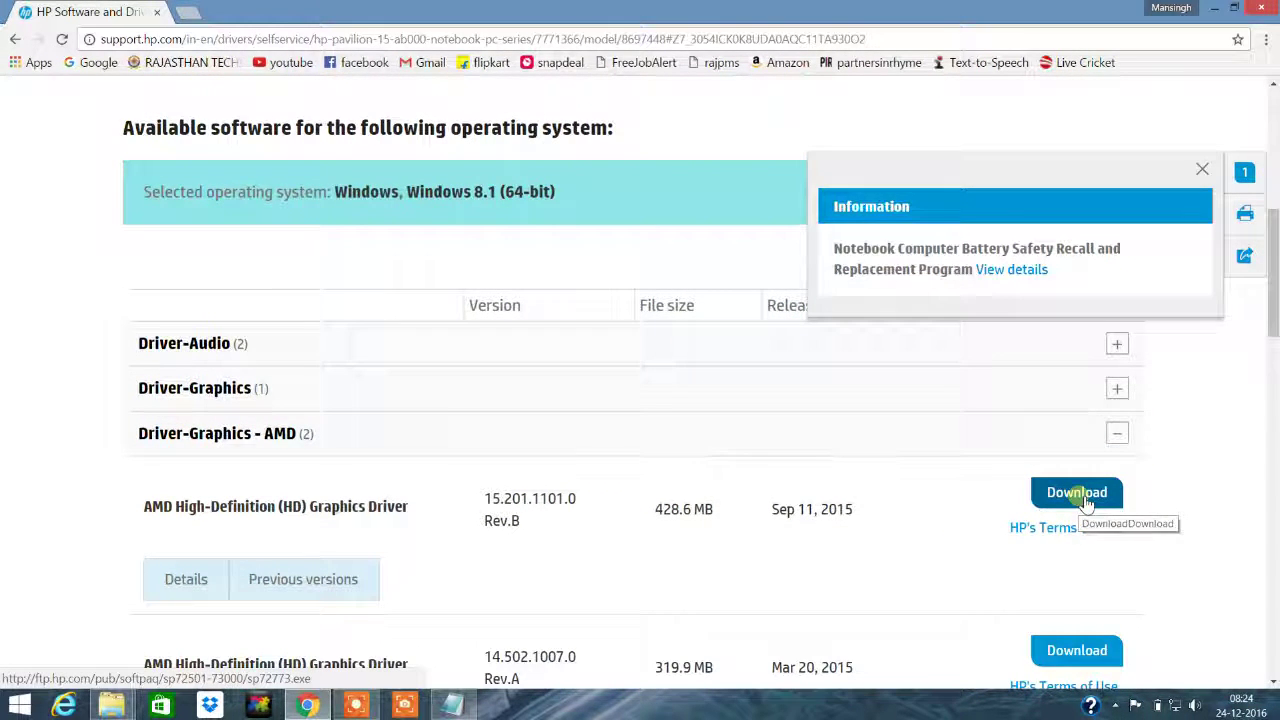
{"action": "left_click", "coordinate": [1084, 495]}
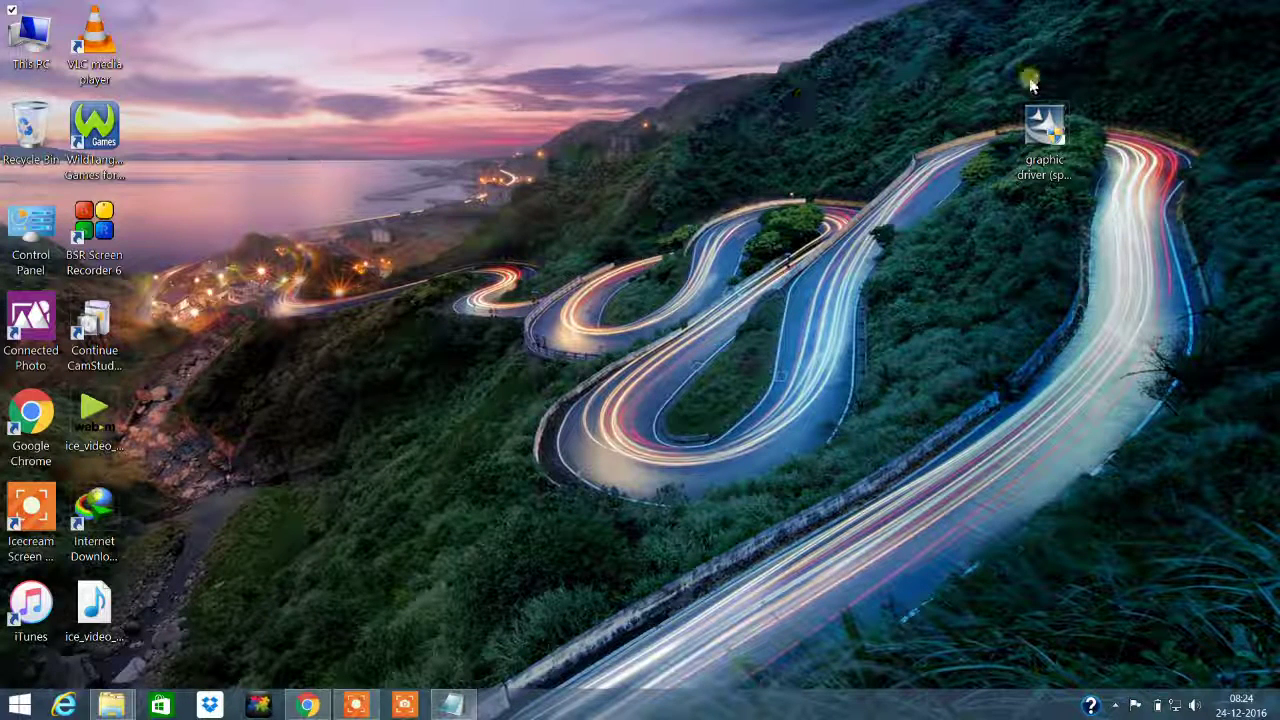
Run the graphic driver installer from the desktop, accept its license terms and extract the files to the default folder
{"action": "left_click", "coordinate": [1038, 150]}
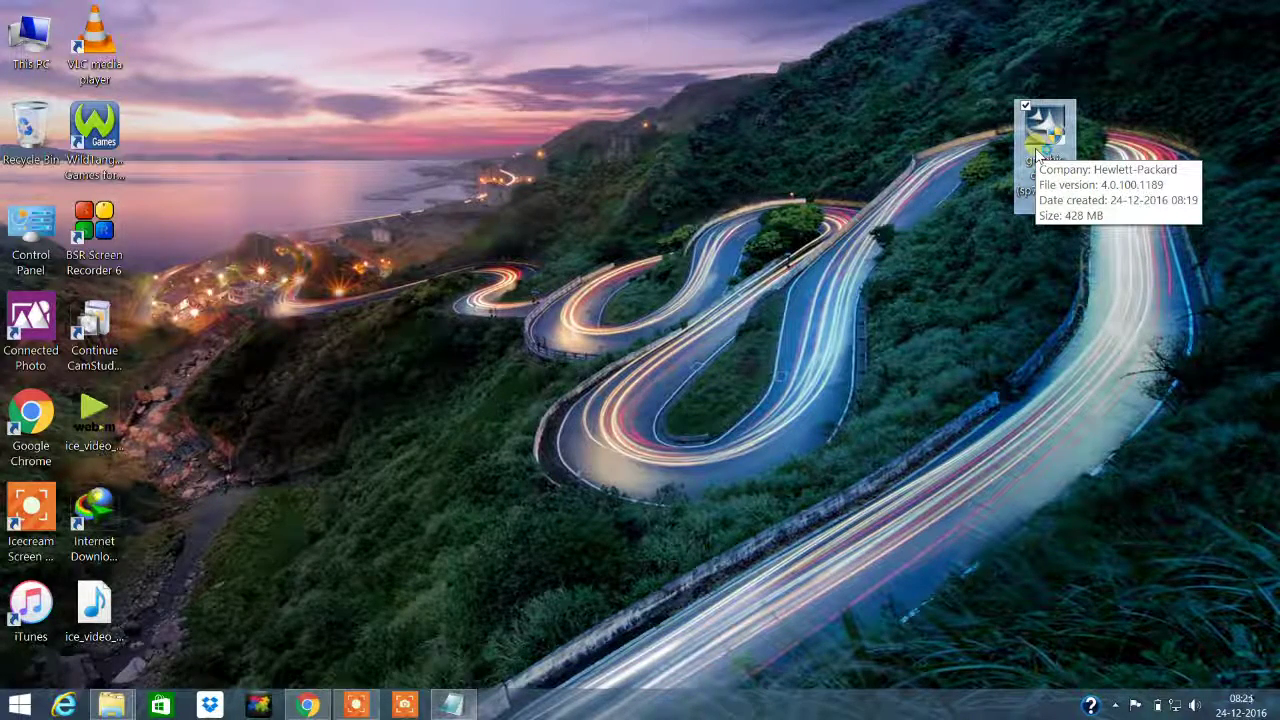
{"action": "double_click", "coordinate": [1040, 152]}
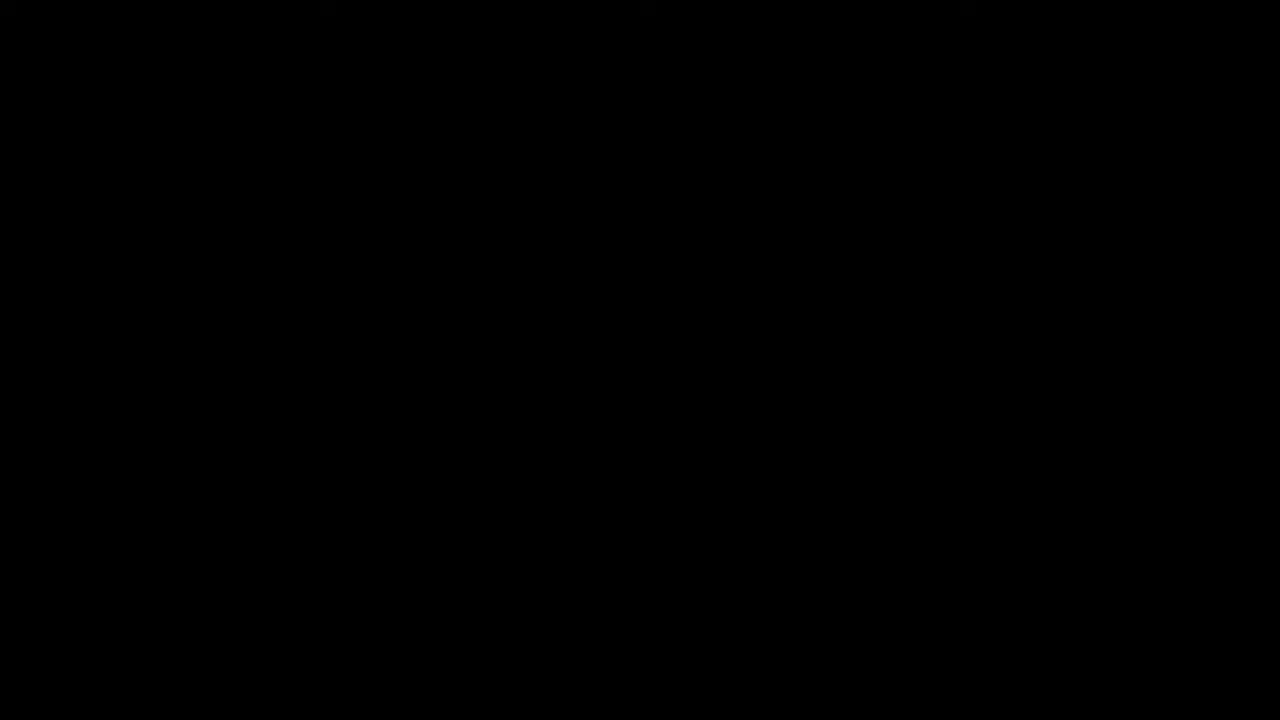
{"action": "left_click", "coordinate": [716, 392]}
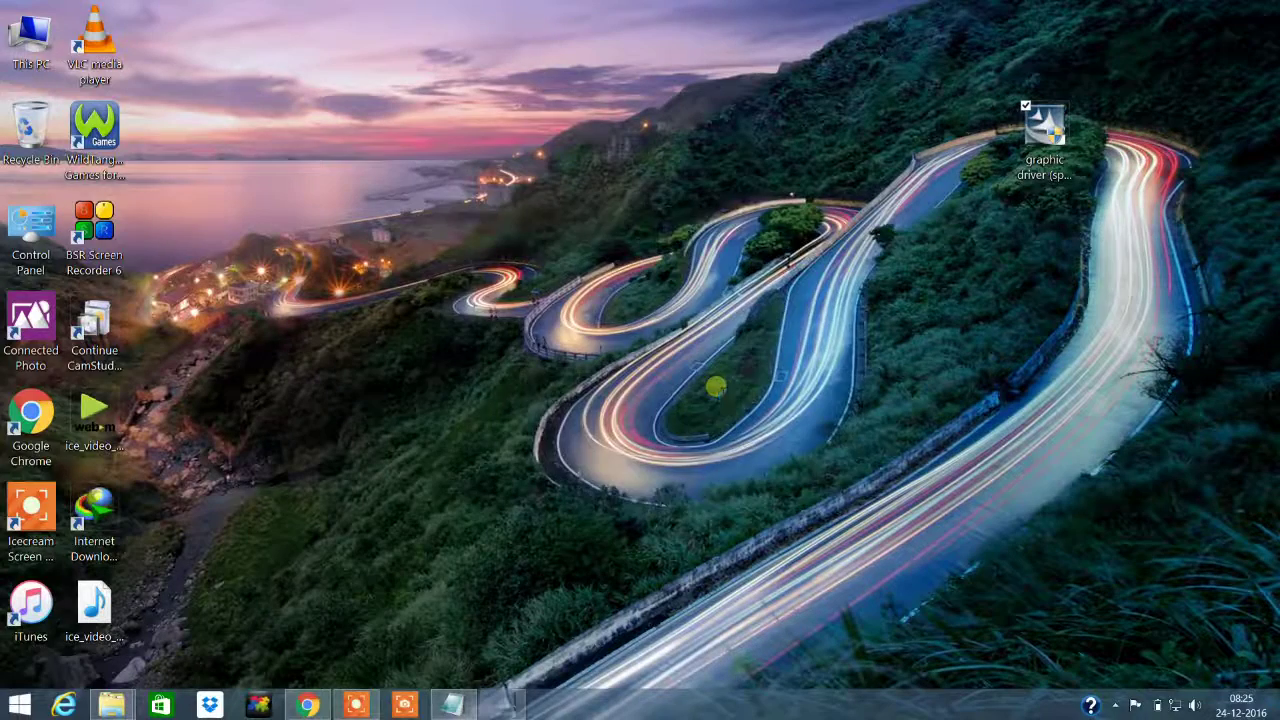
{"action": "left_click", "coordinate": [740, 506]}
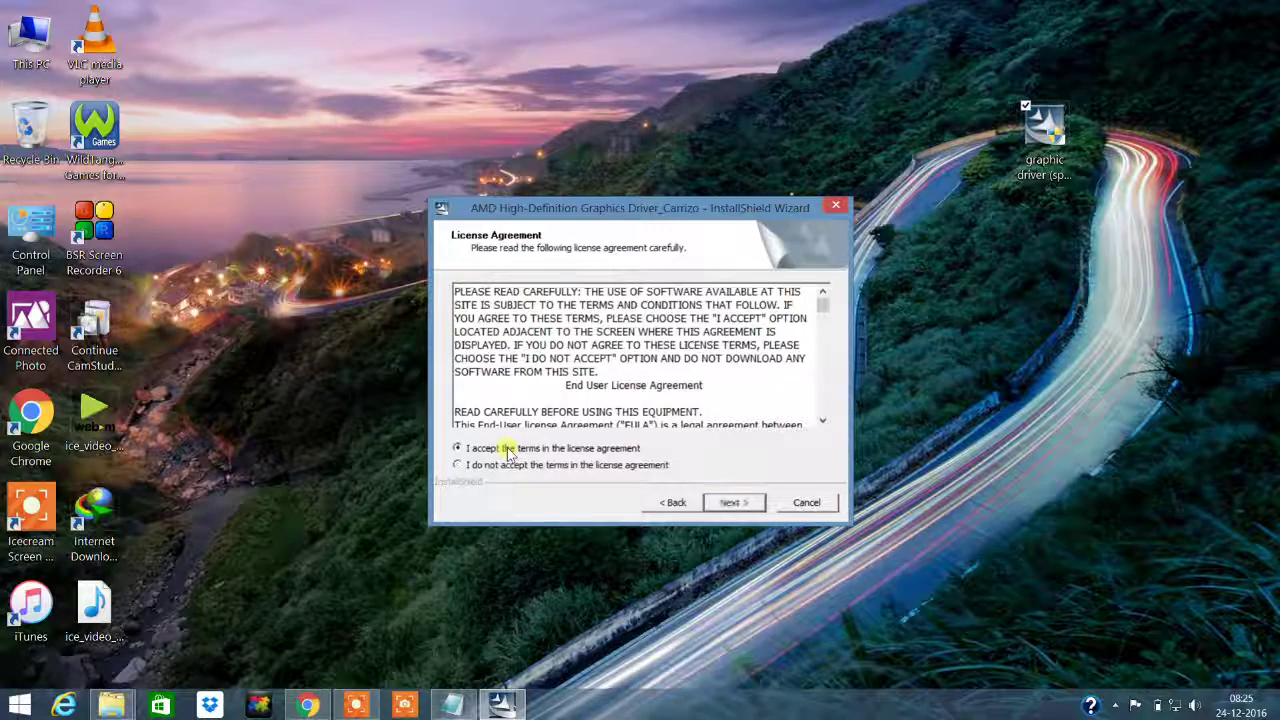
{"action": "left_click", "coordinate": [745, 505]}
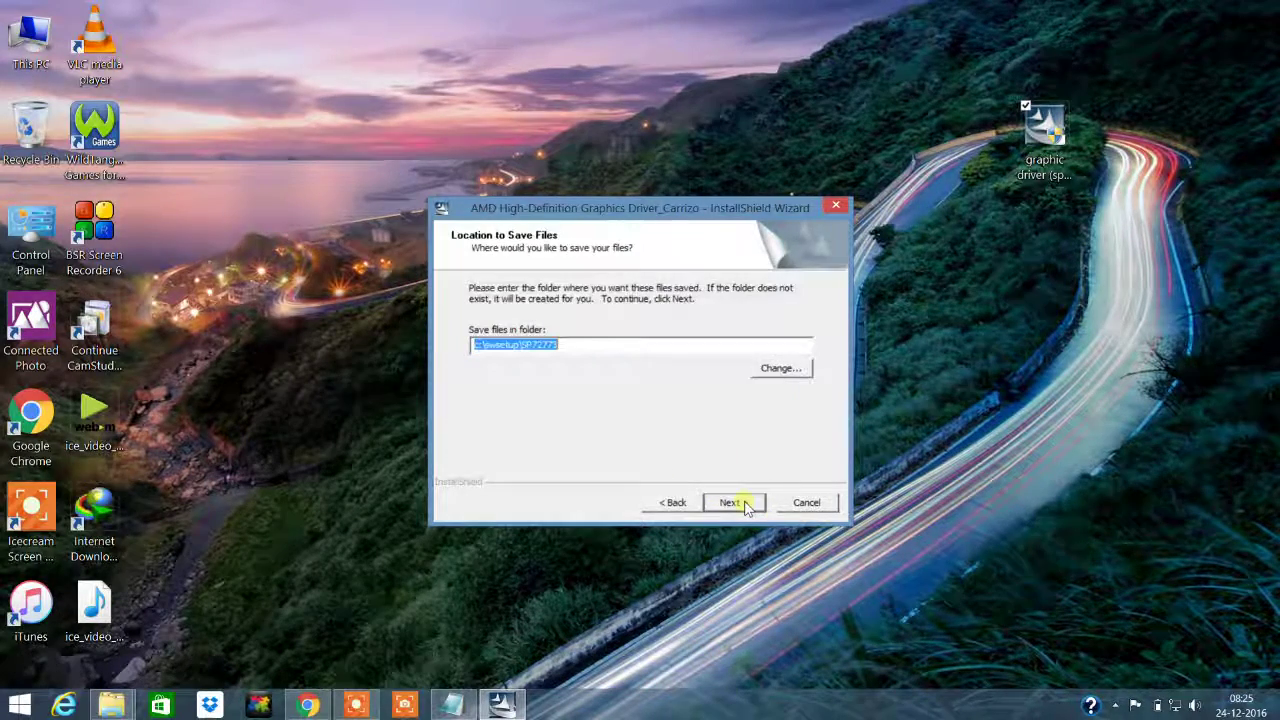
{"action": "left_click", "coordinate": [745, 505]}
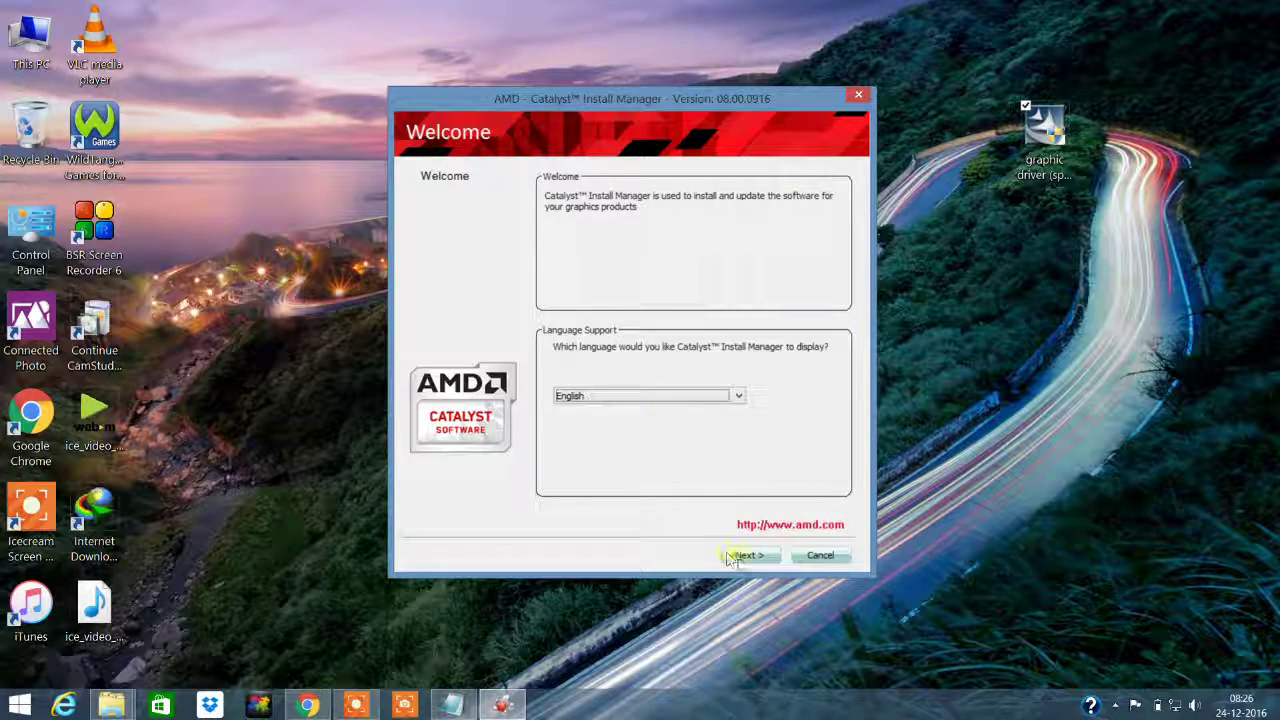
Complete the AMD Catalyst installation in English with the Express option, accepting the end user license agreement
{"action": "left_click", "coordinate": [740, 556]}
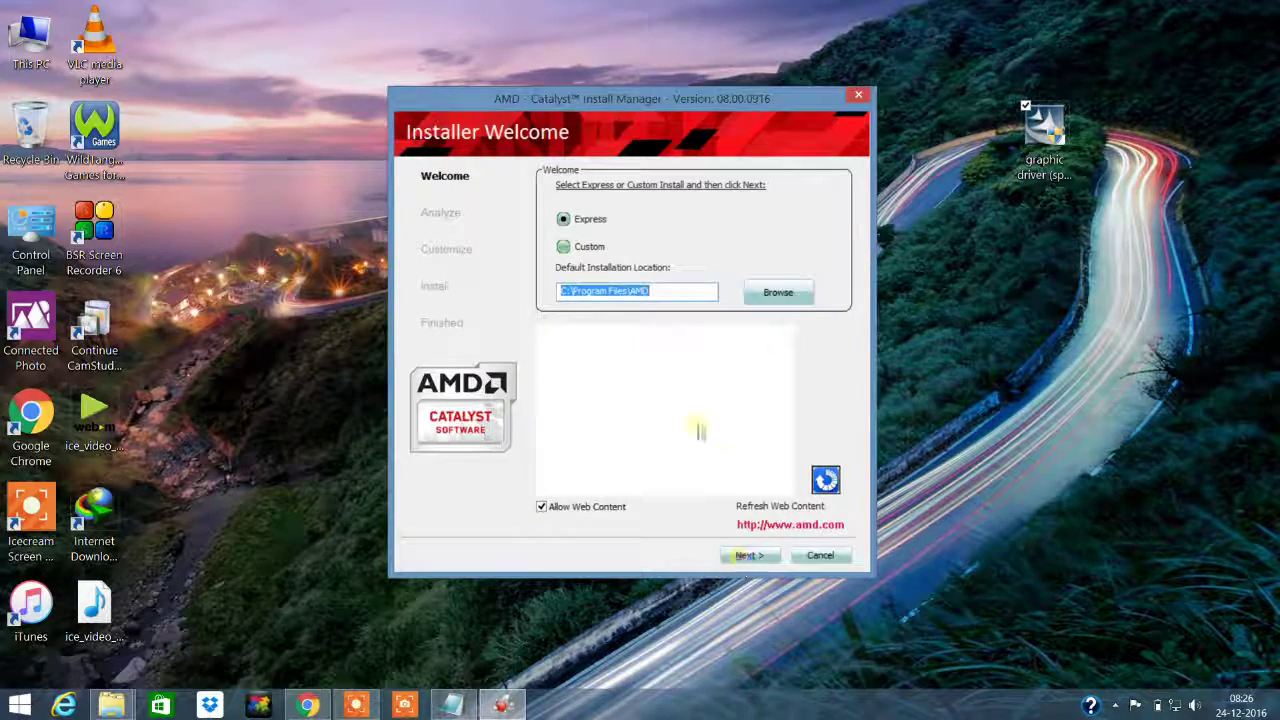
{"action": "left_click", "coordinate": [742, 556]}
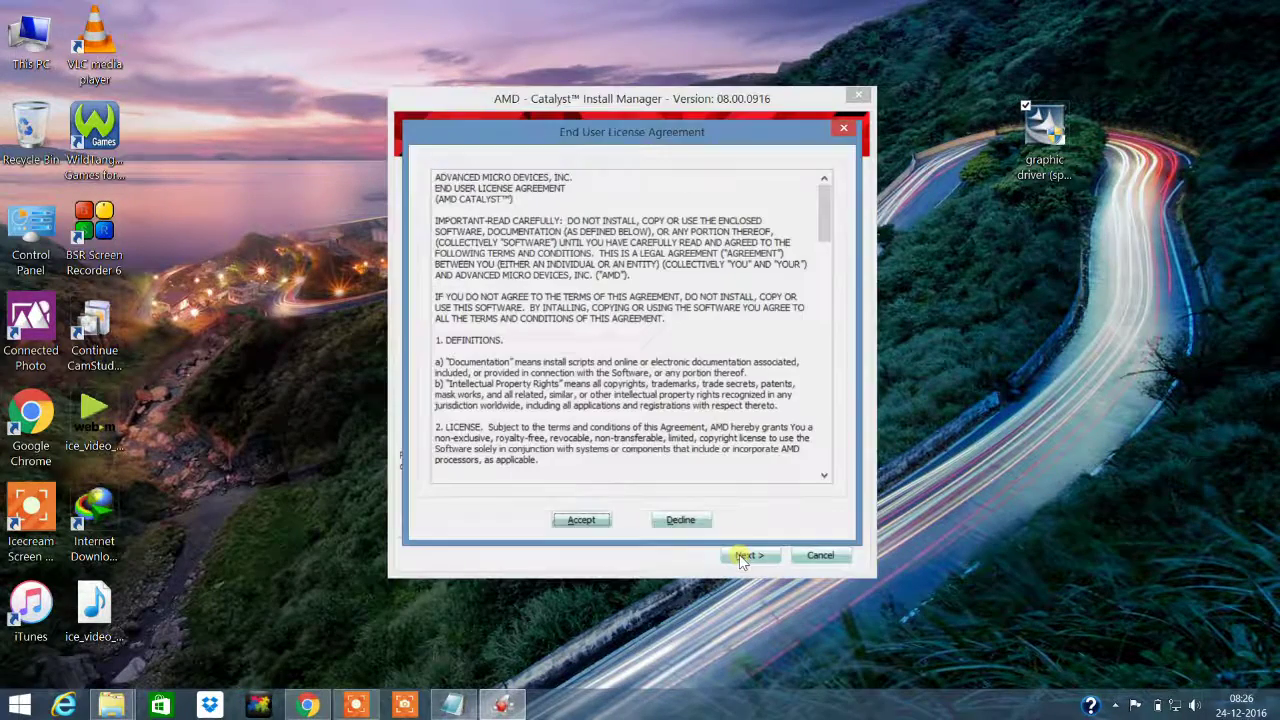
{"action": "left_click", "coordinate": [588, 524]}
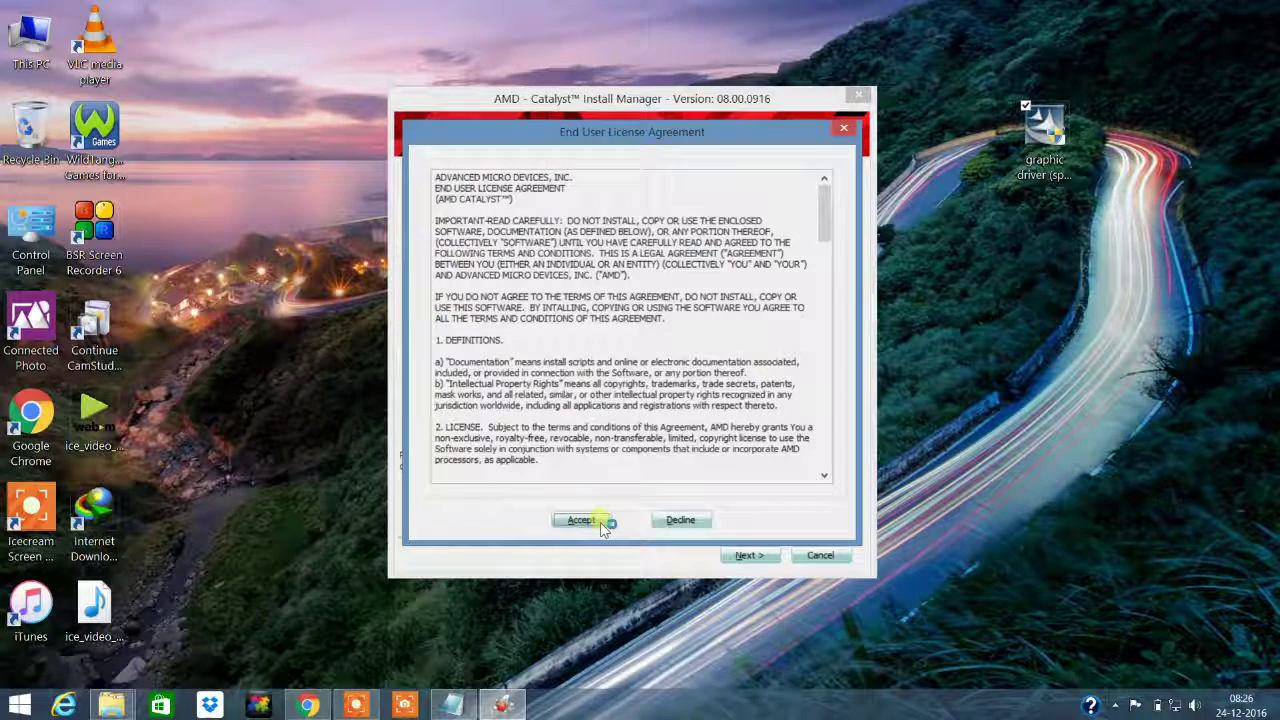
{"action": "left_click", "coordinate": [582, 520]}
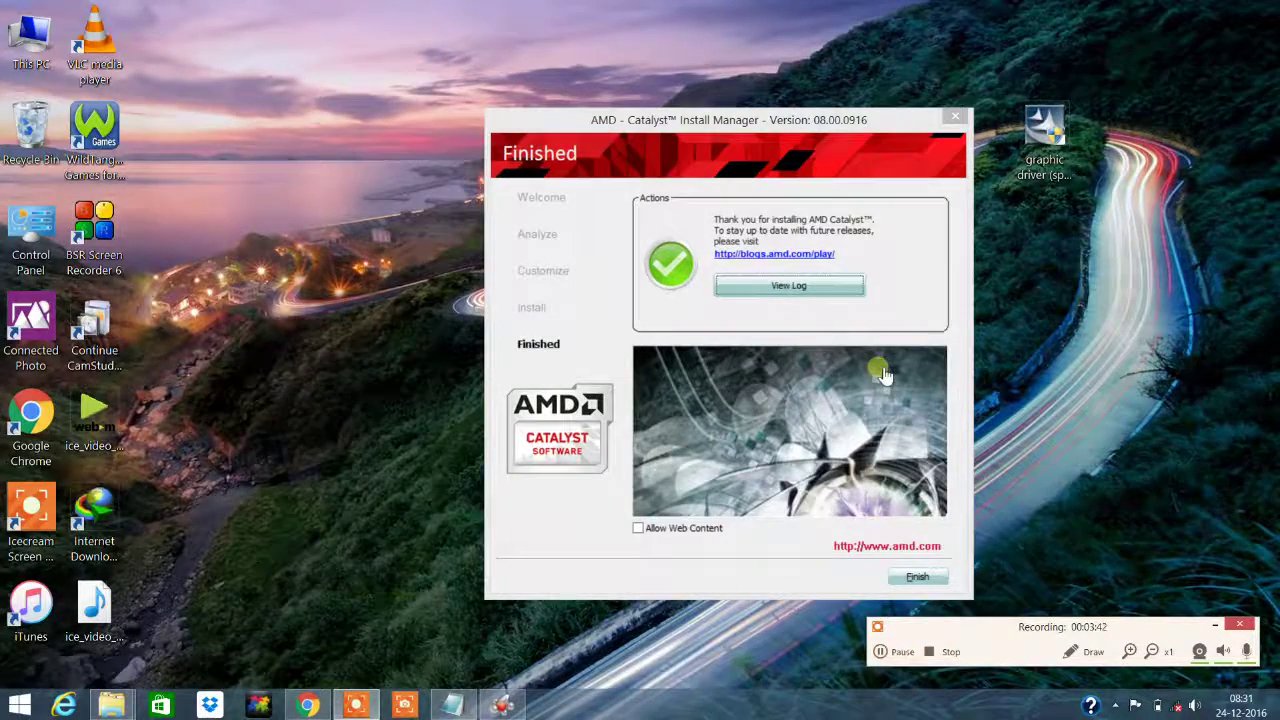
{"action": "left_click", "coordinate": [916, 577]}
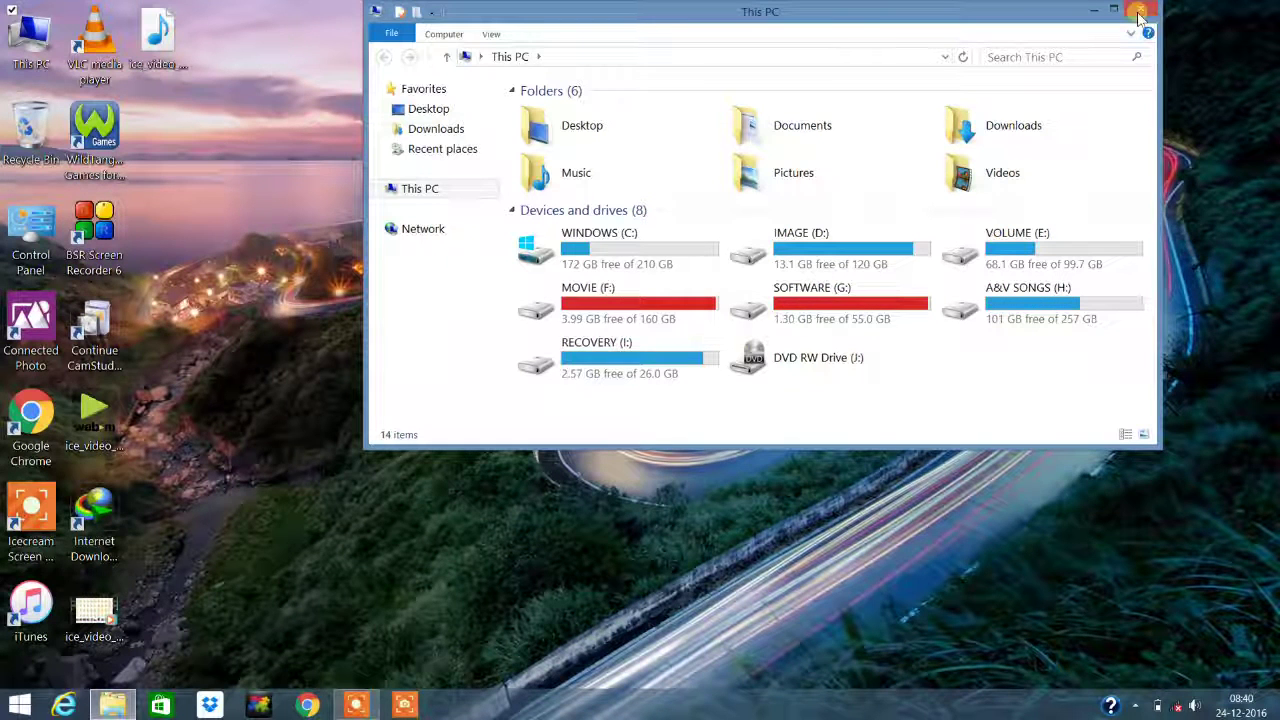
Maximize the This PC window and start Disk Cleanup for the WINDOWS (C:) drive
{"action": "left_click", "coordinate": [1115, 13]}
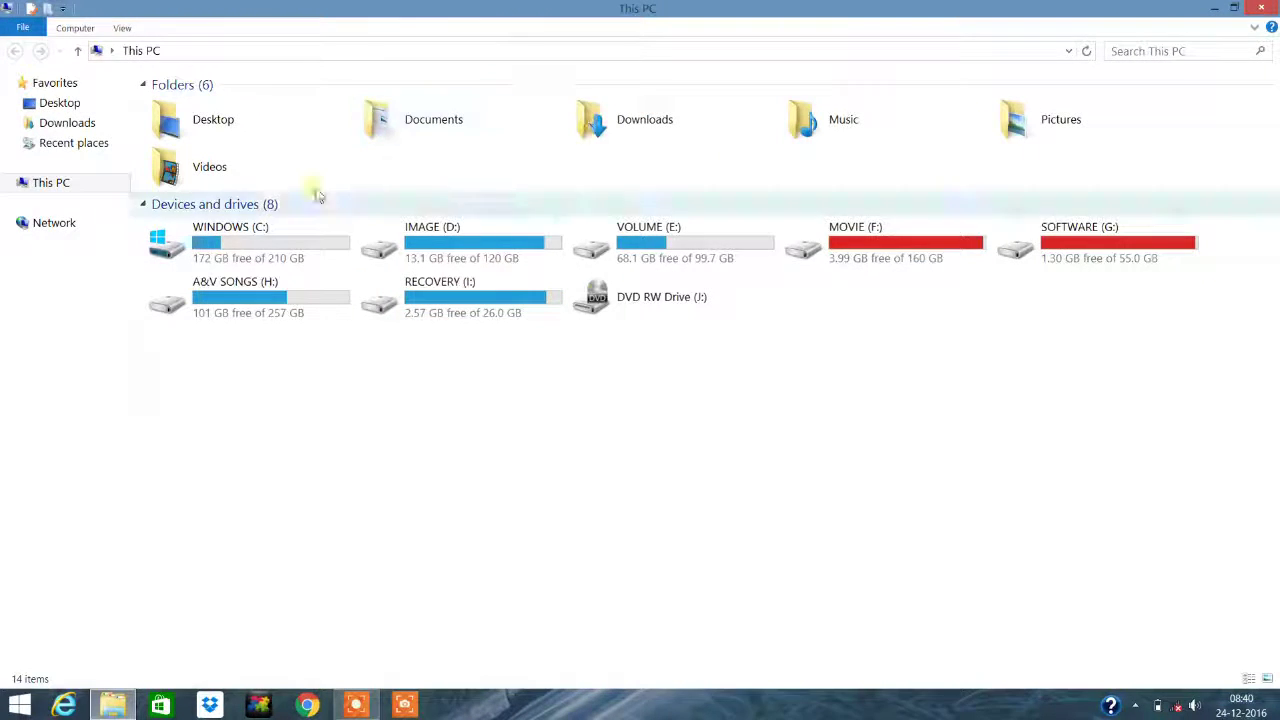
{"action": "left_click", "coordinate": [240, 236]}
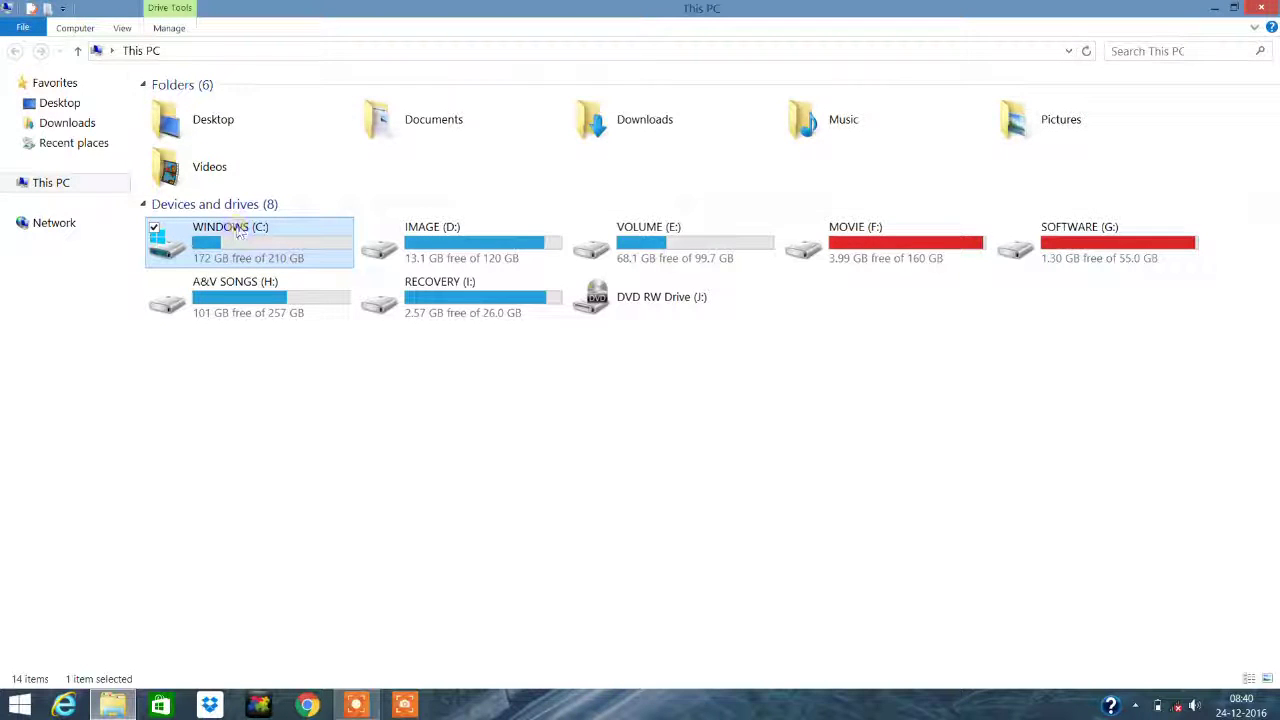
{"action": "left_click", "coordinate": [160, 30]}
{"action": "left_click", "coordinate": [160, 30]}
{"action": "left_click", "coordinate": [160, 30]}
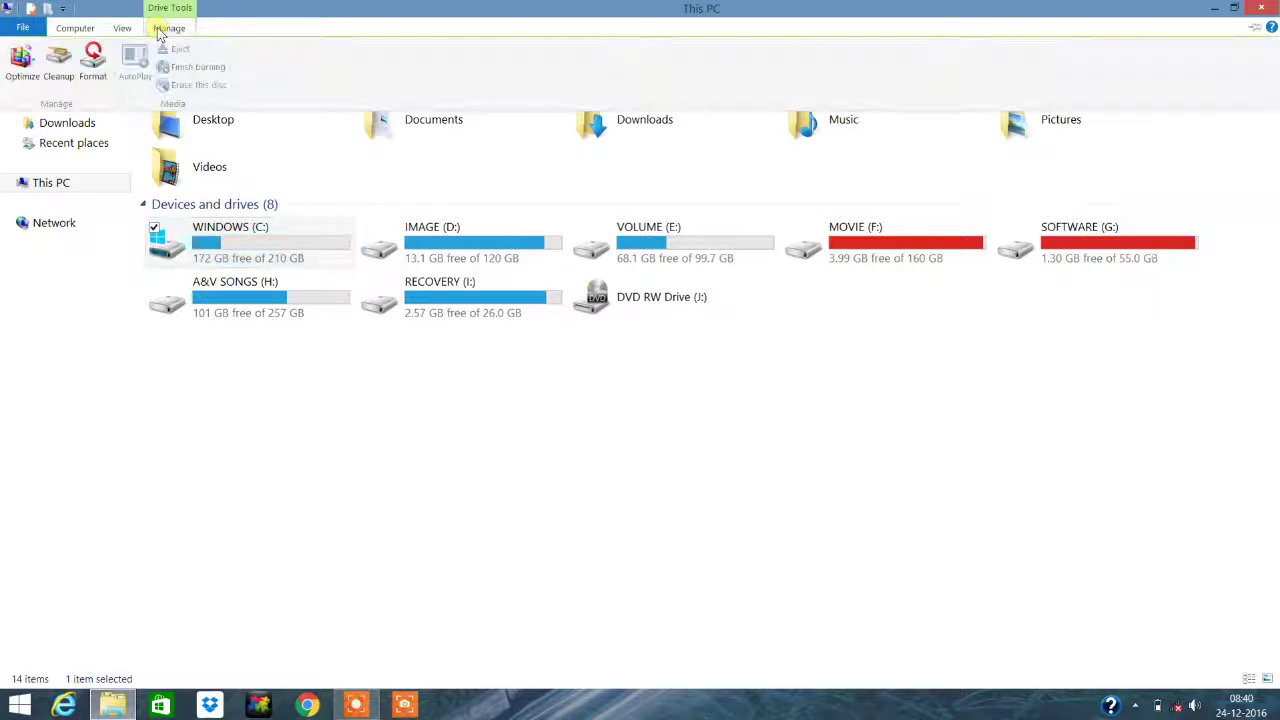
{"action": "left_click", "coordinate": [54, 68]}
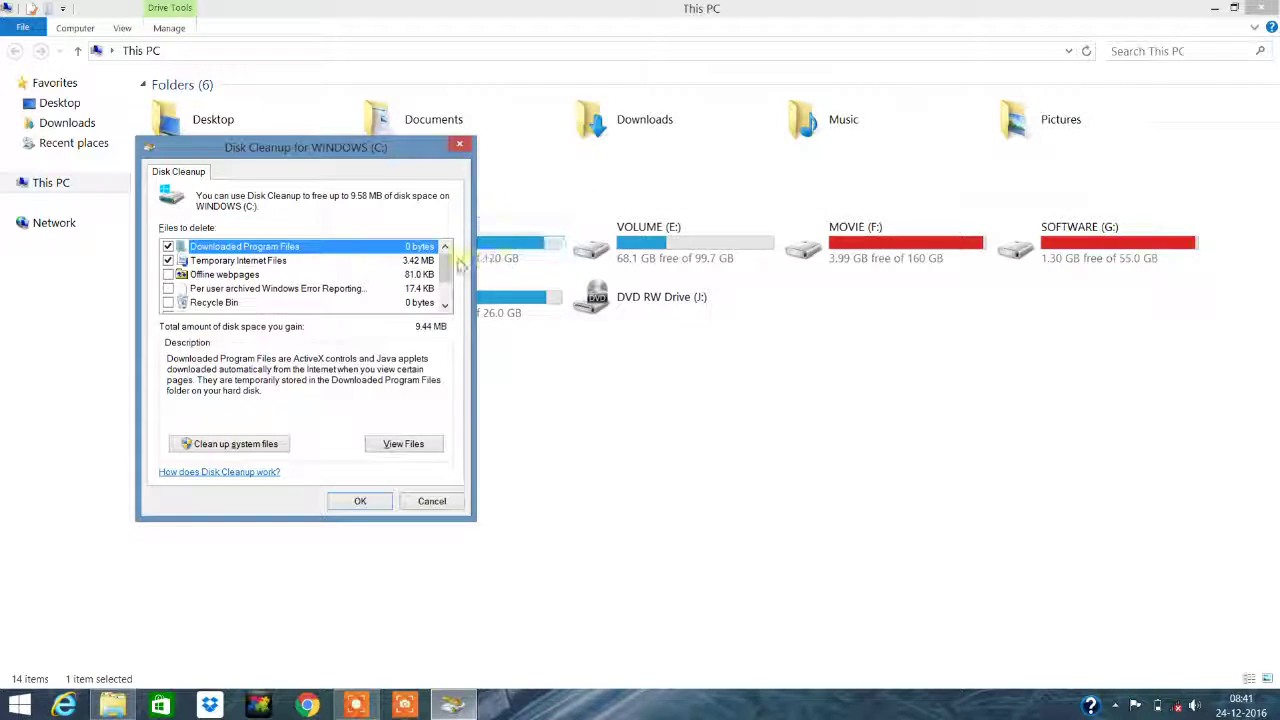
Exclude Downloaded Program Files and Temporary Internet Files from the cleanup, keep Thumbnails selected, and permanently delete the files
{"action": "left_click_drag", "start_coordinate": [447, 262], "coordinate": [449, 291]}
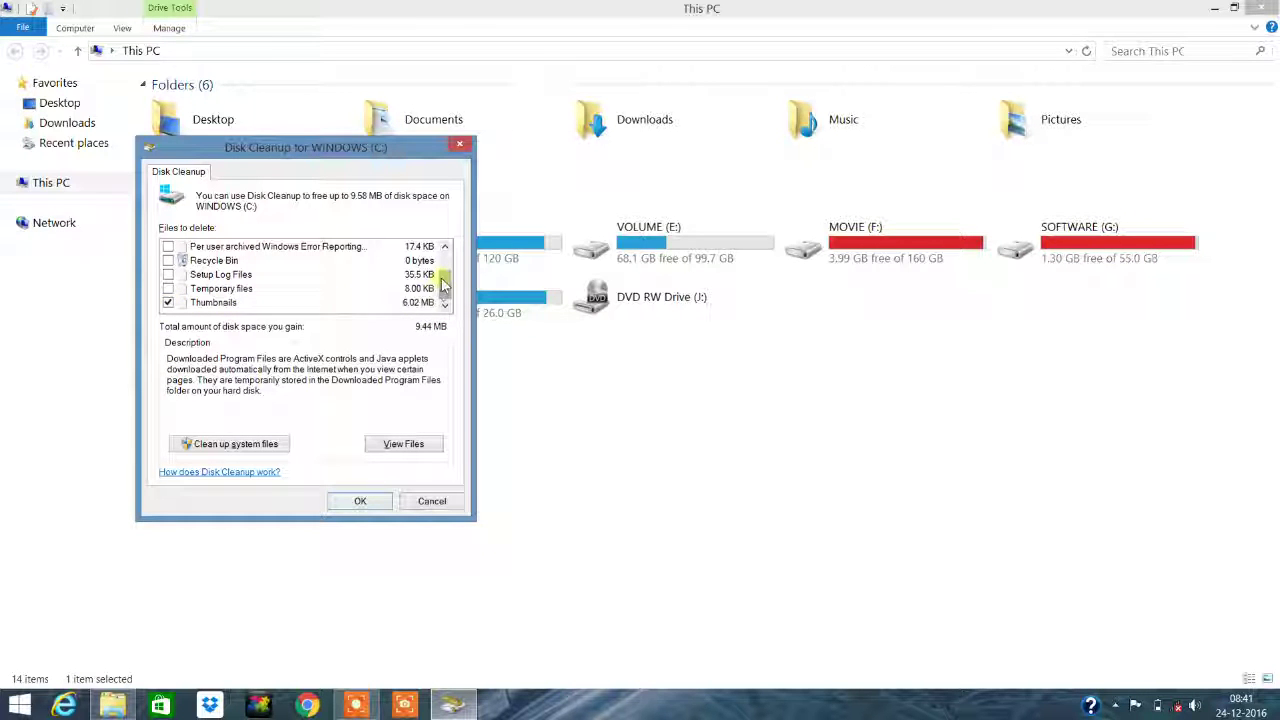
{"action": "left_click_drag", "start_coordinate": [447, 288], "coordinate": [447, 255]}
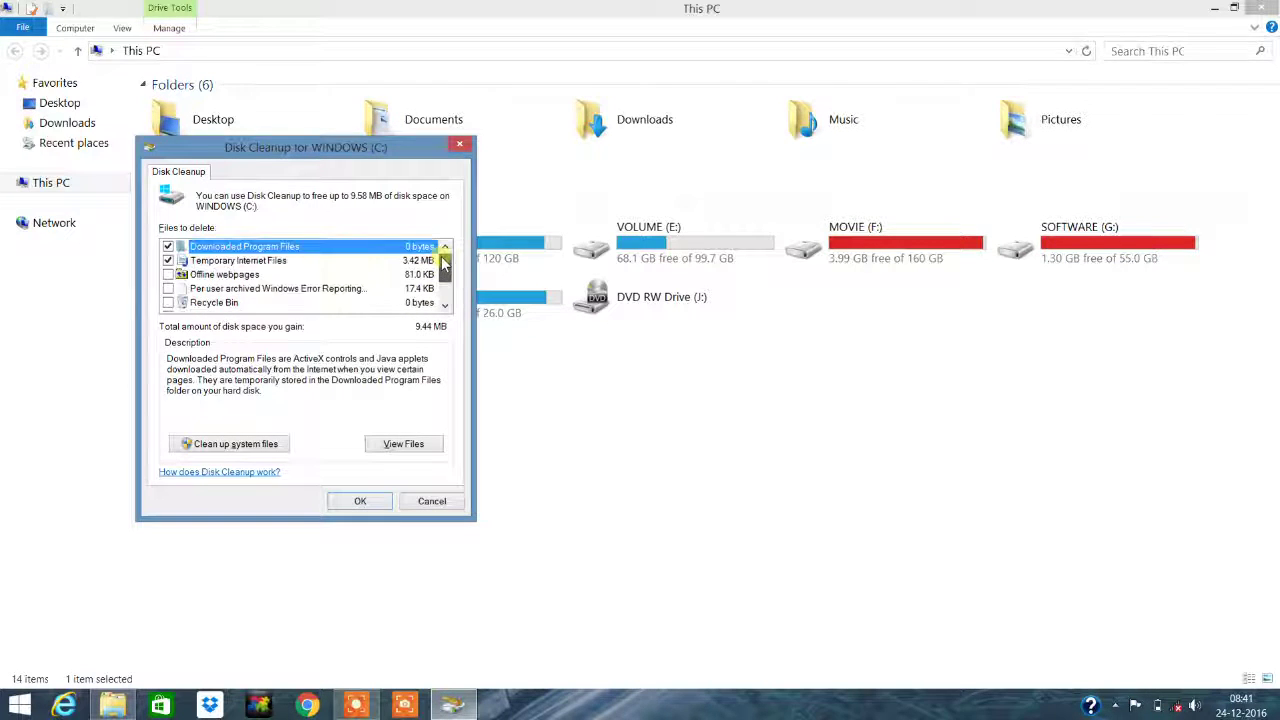
{"action": "left_click", "coordinate": [168, 248]}
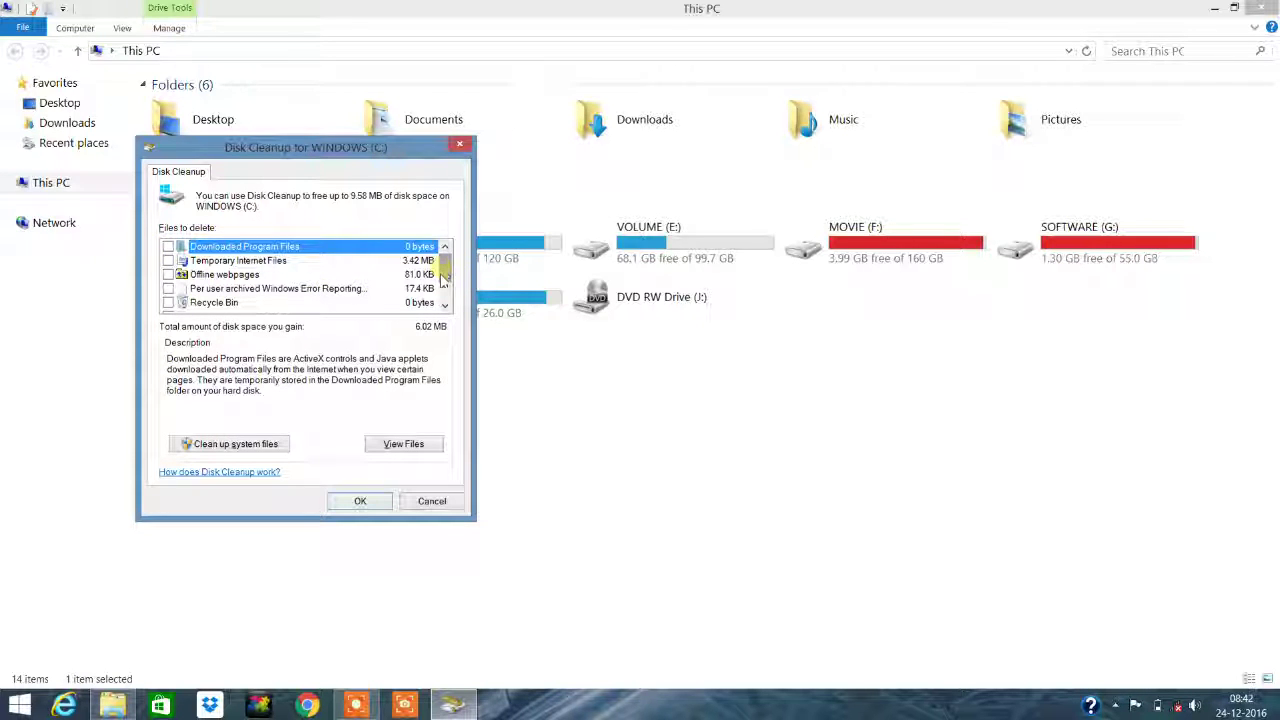
{"action": "scroll", "coordinate": [445, 290], "scroll_direction": "down", "scroll_amount": 1}
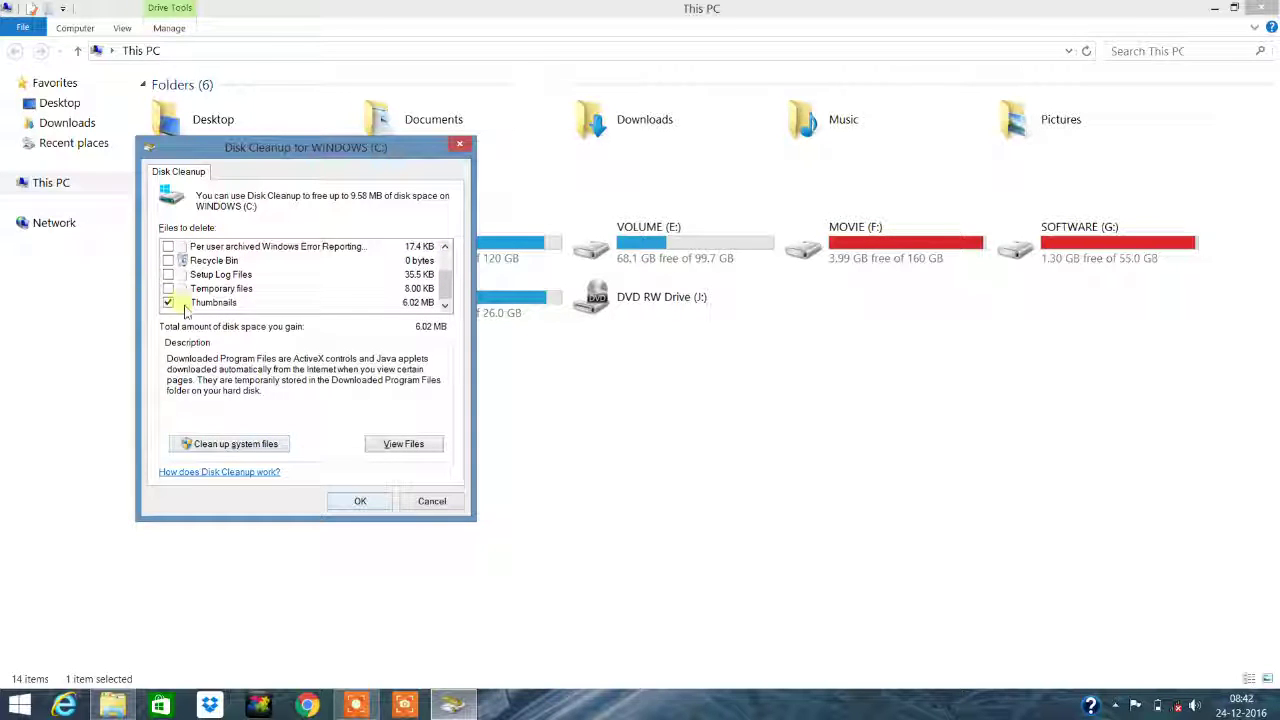
{"action": "left_click", "coordinate": [350, 500]}
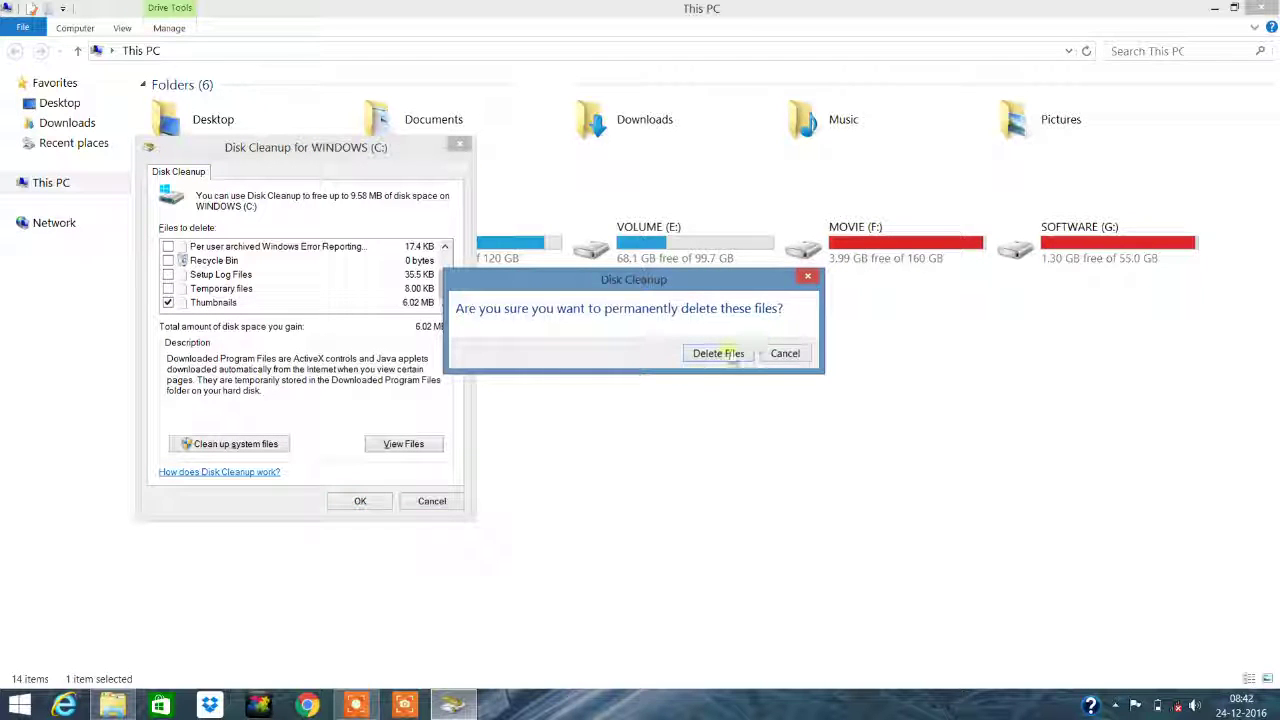
{"action": "left_click", "coordinate": [730, 354]}
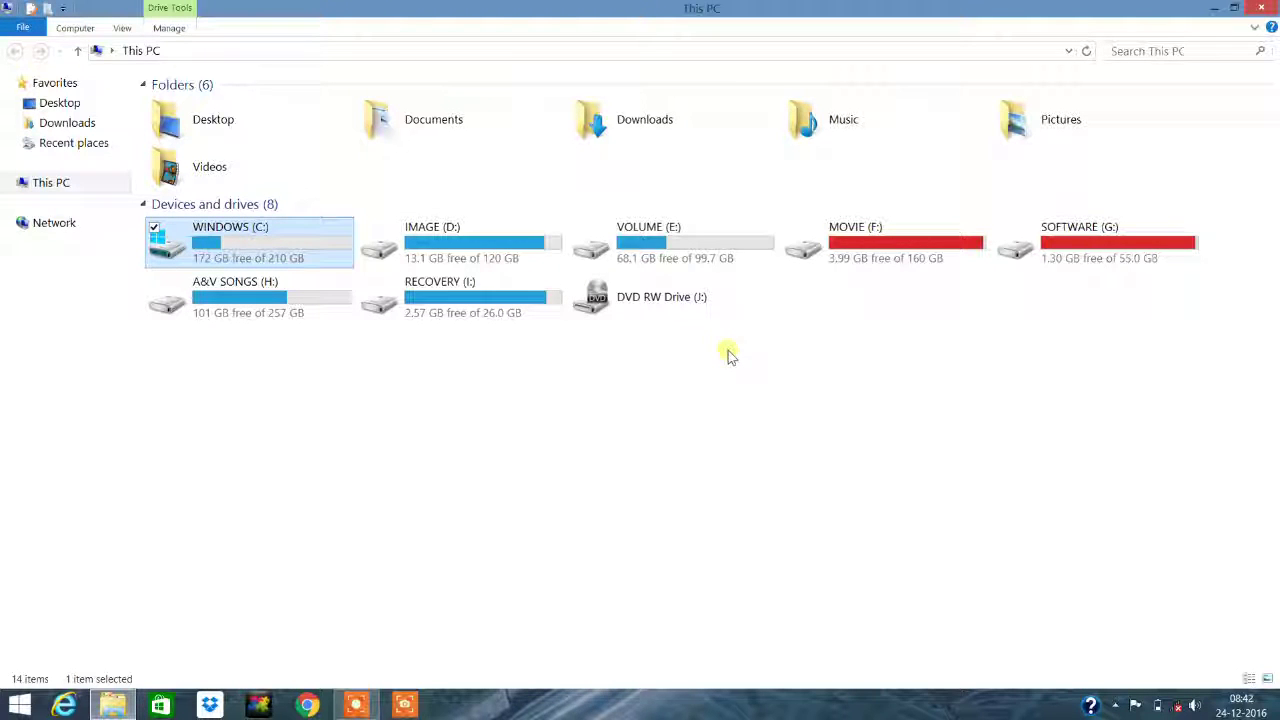
Open the iphone 5s folder on the IMAGE (D:) drive and check its image thumbnails
{"action": "double_click", "coordinate": [480, 260]}
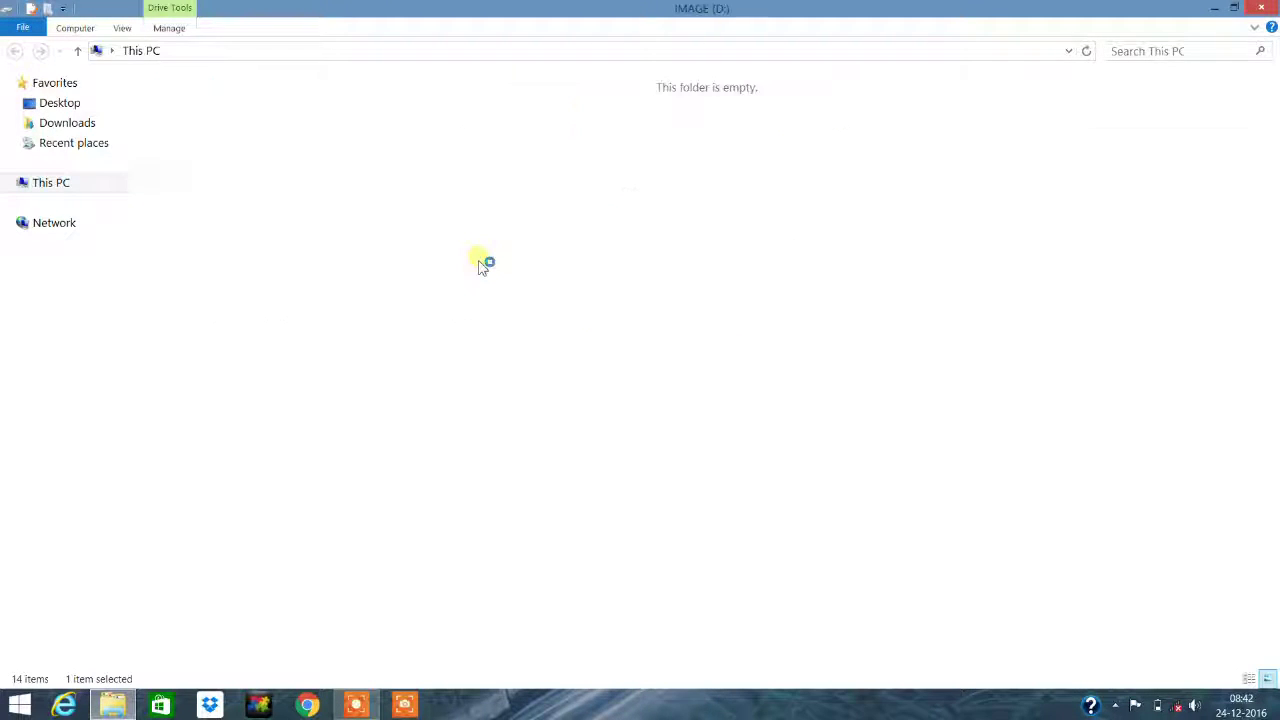
{"action": "left_click", "coordinate": [947, 243]}
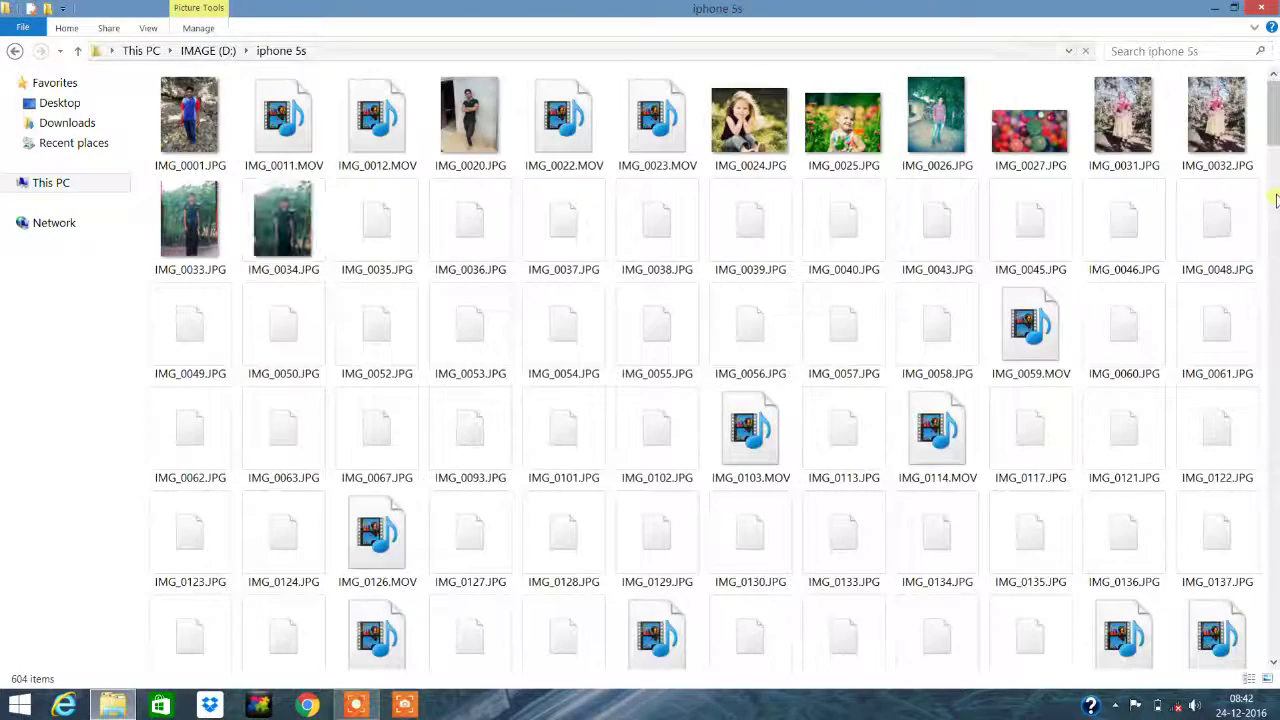
{"action": "scroll", "coordinate": [1275, 270], "scroll_direction": "down", "scroll_amount": 1}
{"action": "left_click_drag", "start_coordinate": [1275, 240], "coordinate": [1275, 400]}
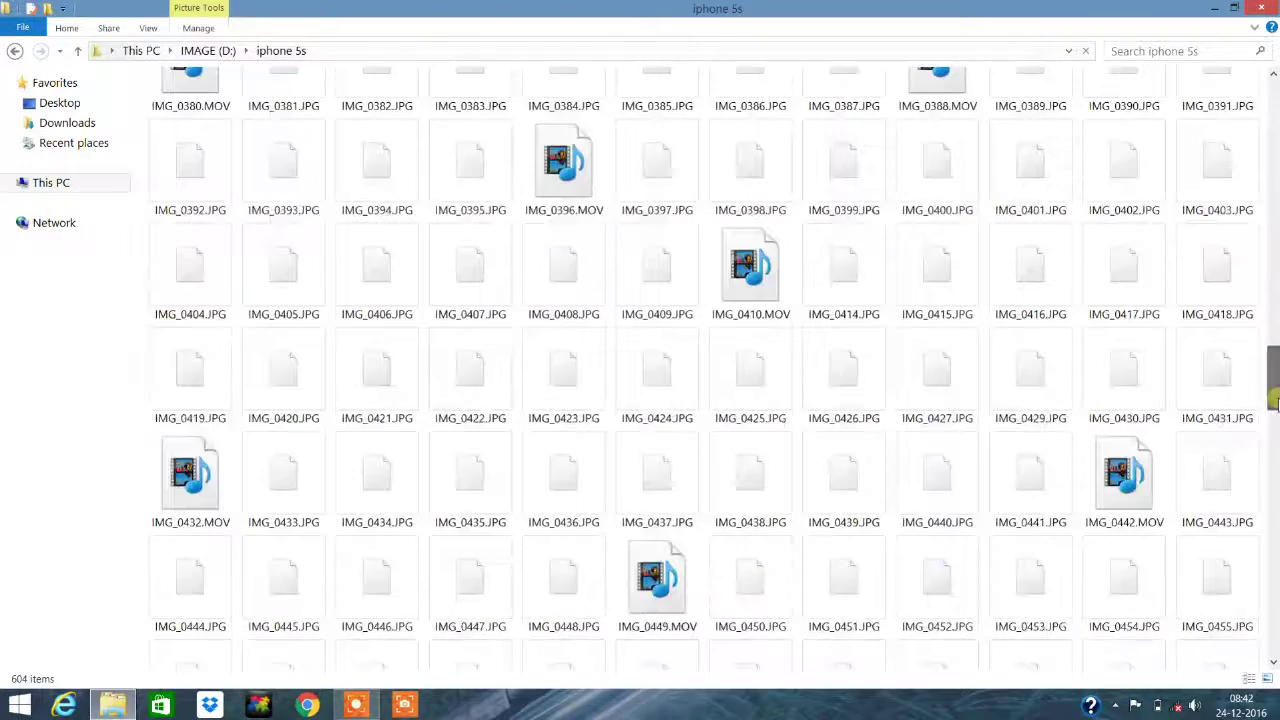